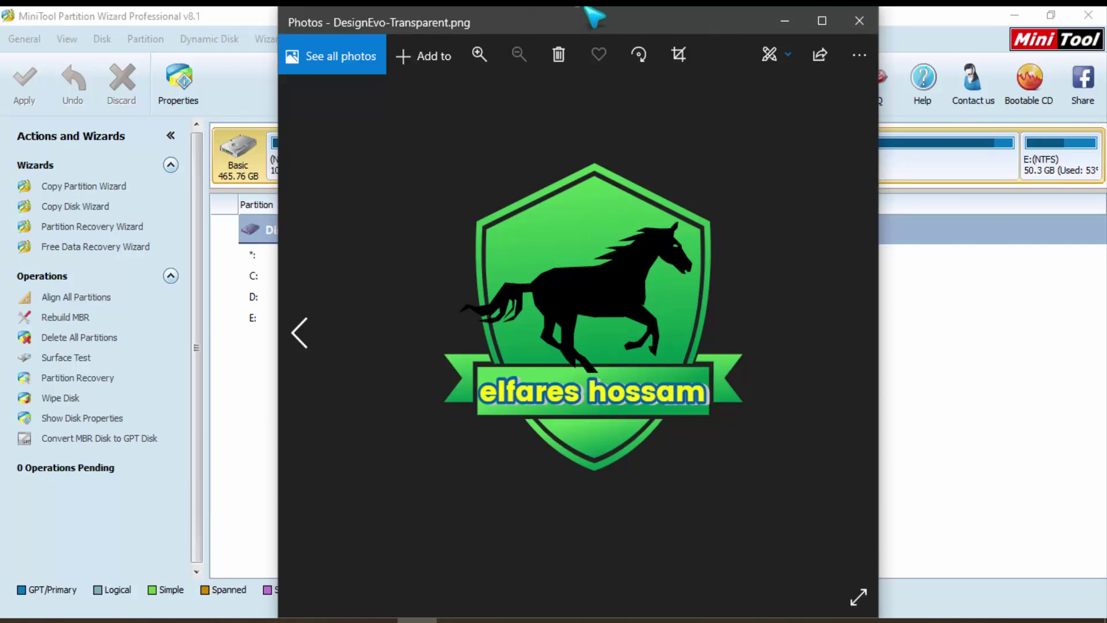
Minimize the open windows and look through the extracted MiniTool Partition Wizard Professional Edition portable 8.1 folder on the desktop
click(785, 21)
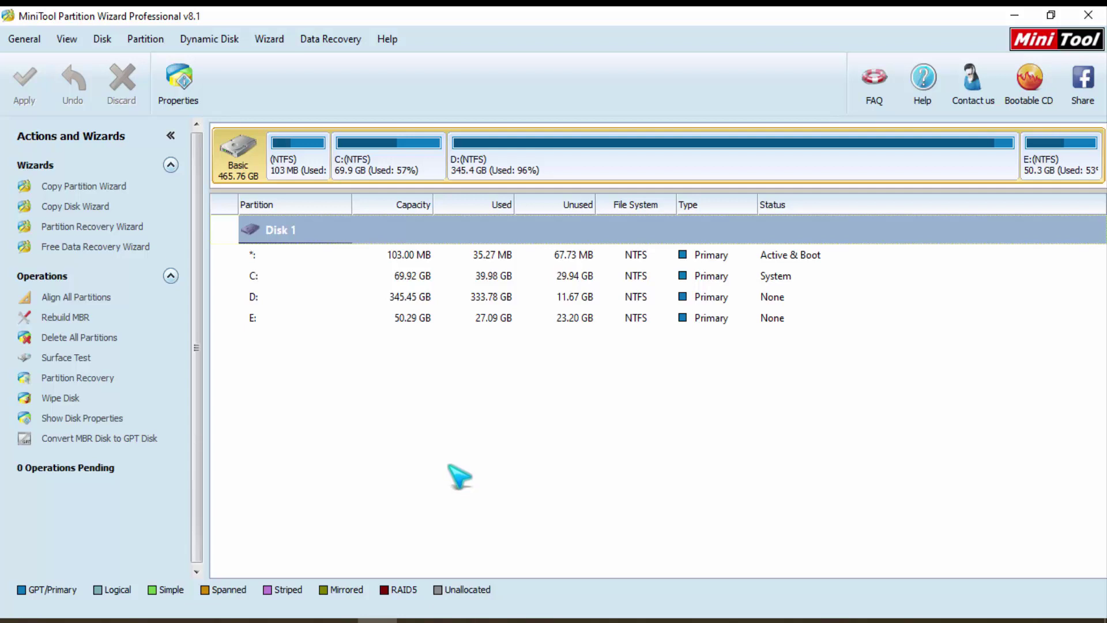
click(1010, 15)
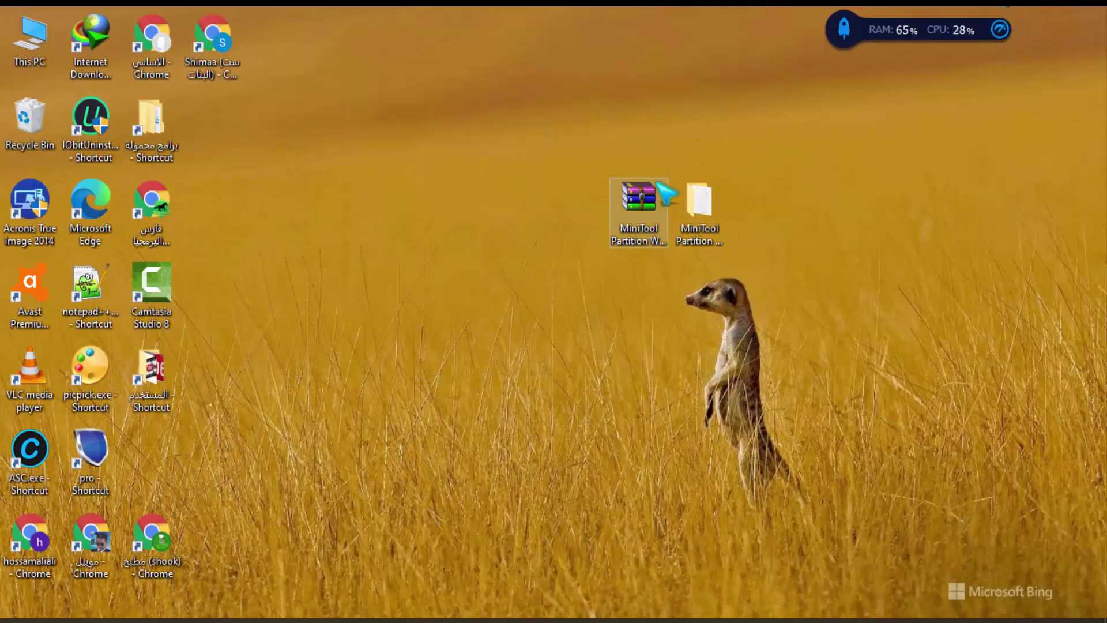
right_click(636, 210)
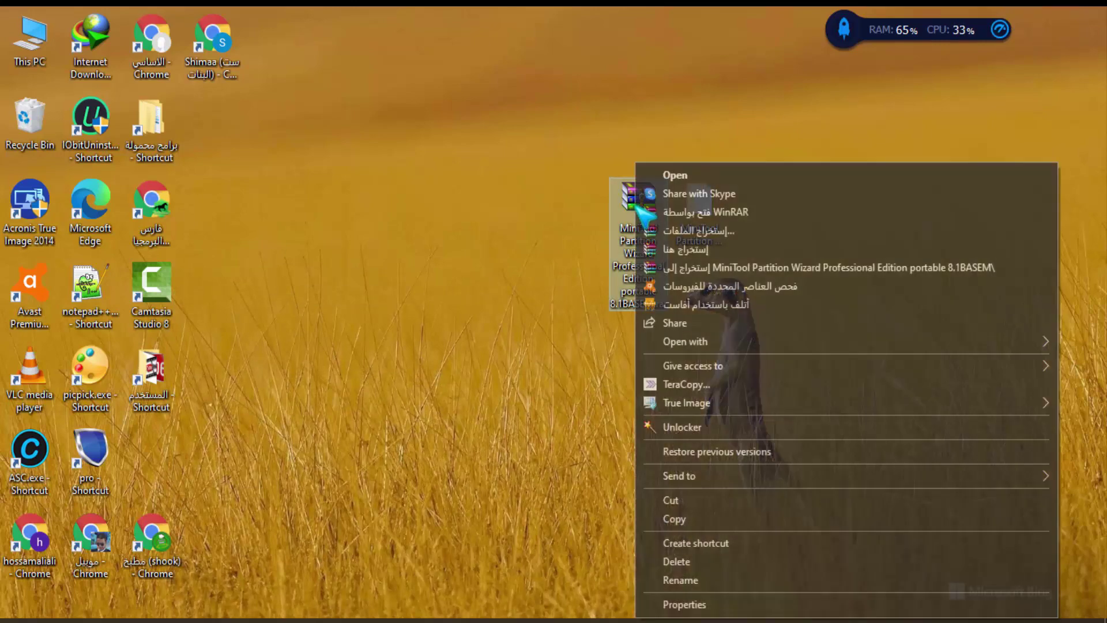
click(655, 268)
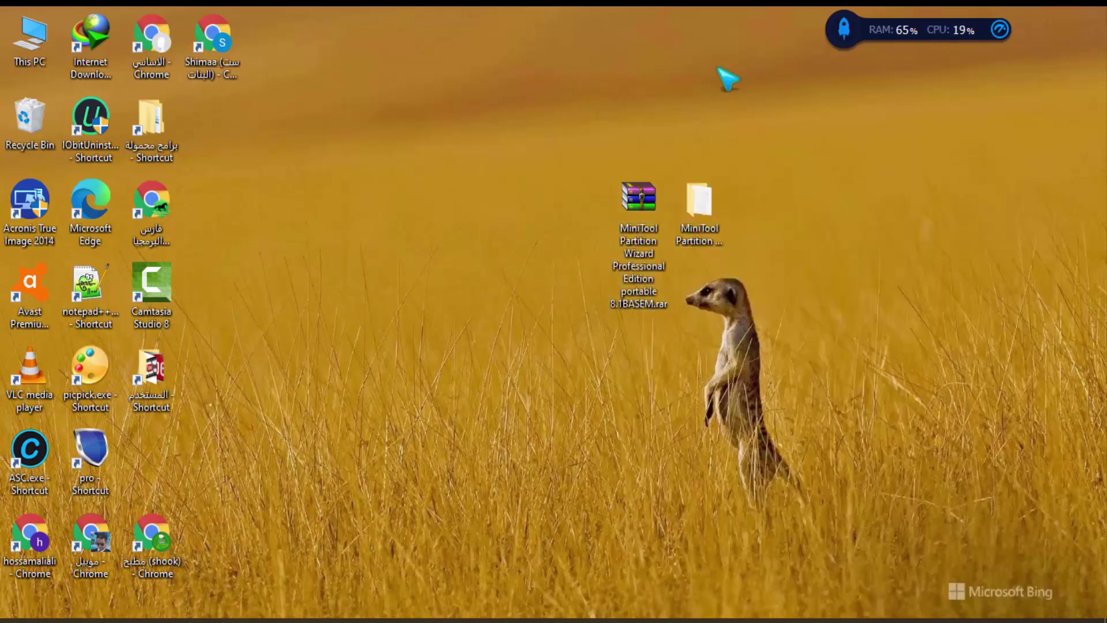
double_click(718, 196)
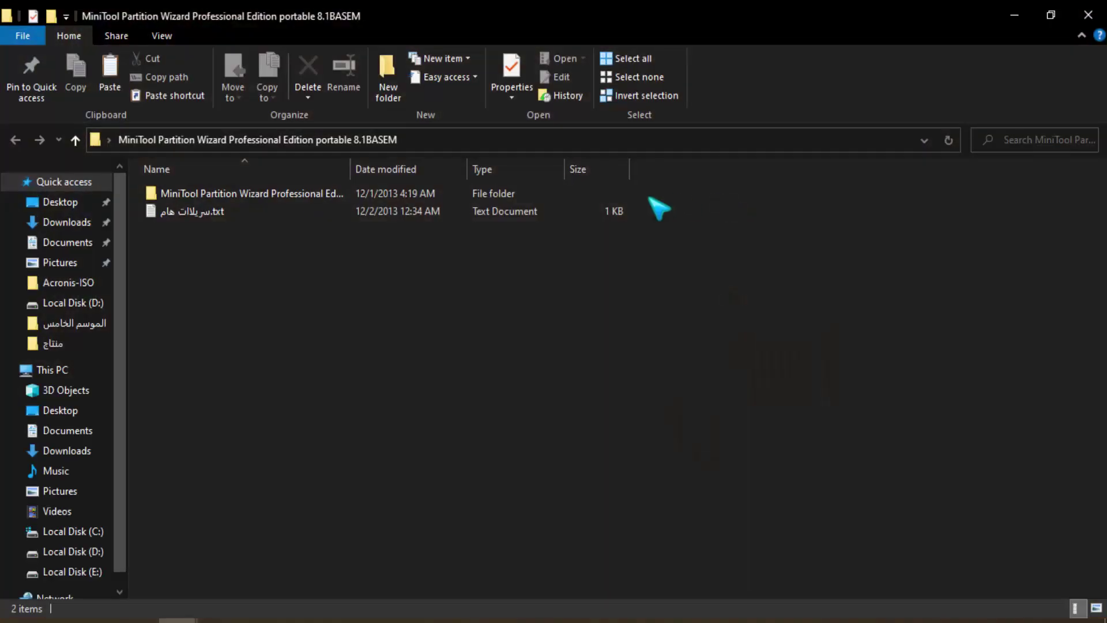
double_click(409, 196)
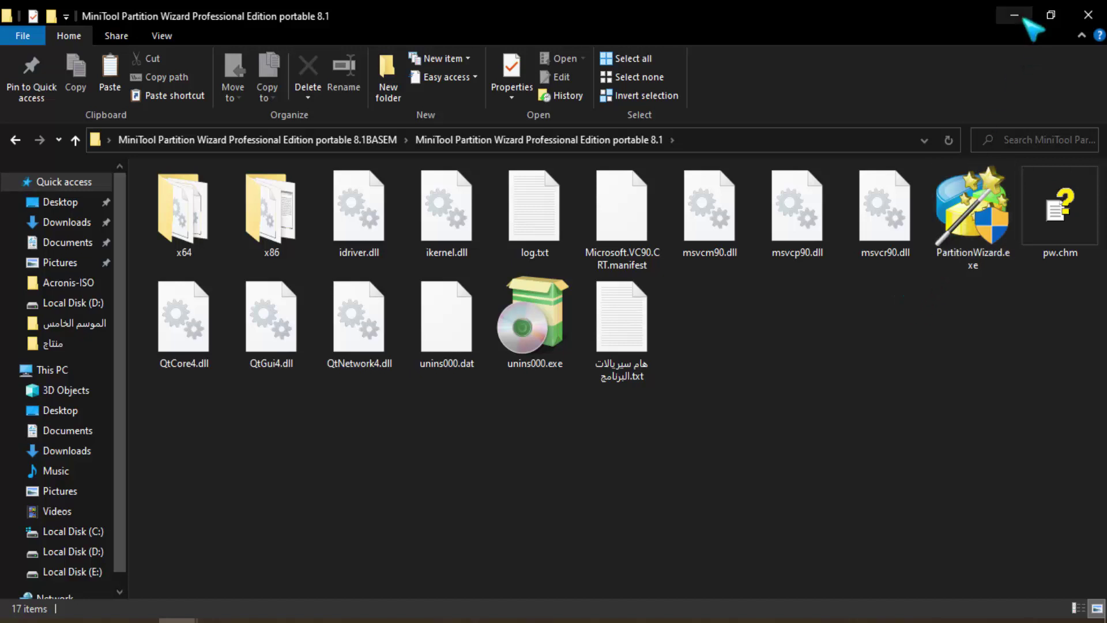
click(1087, 16)
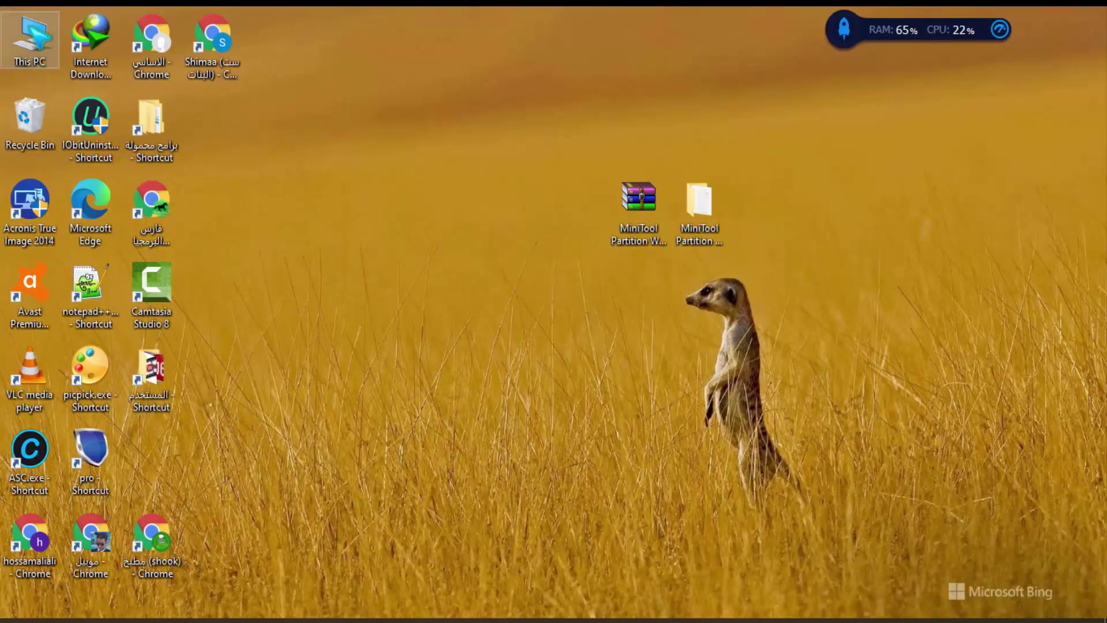
Open This PC full screen, collapse the Folders group and examine the local drives, especially Local Disk (E:)
key(Return)
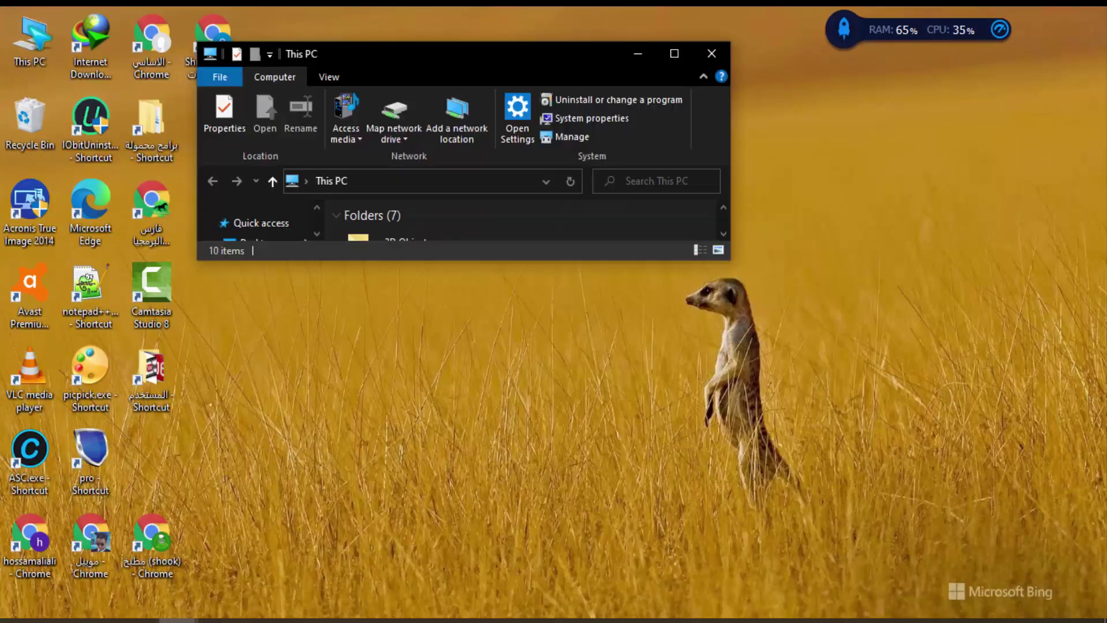
click(676, 50)
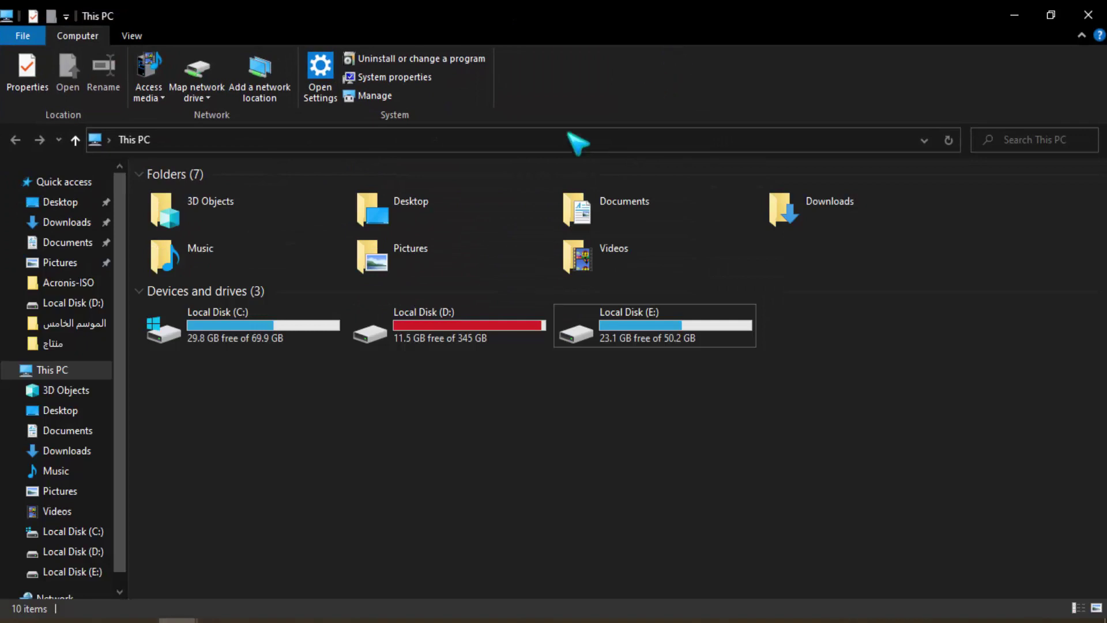
drag(253, 378, 648, 351)
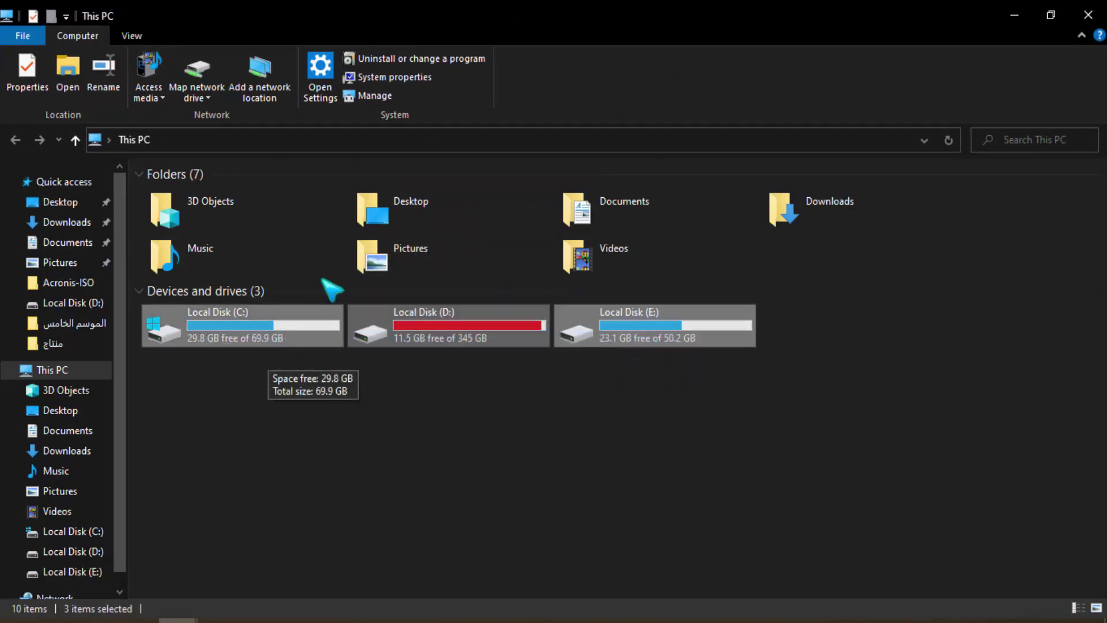
click(145, 175)
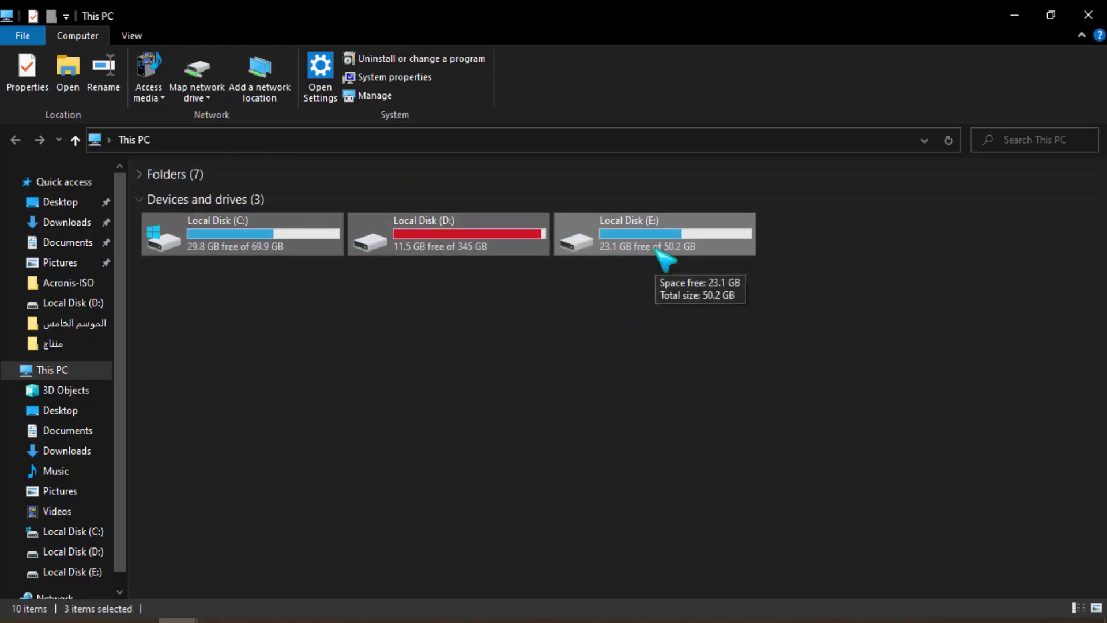
click(644, 300)
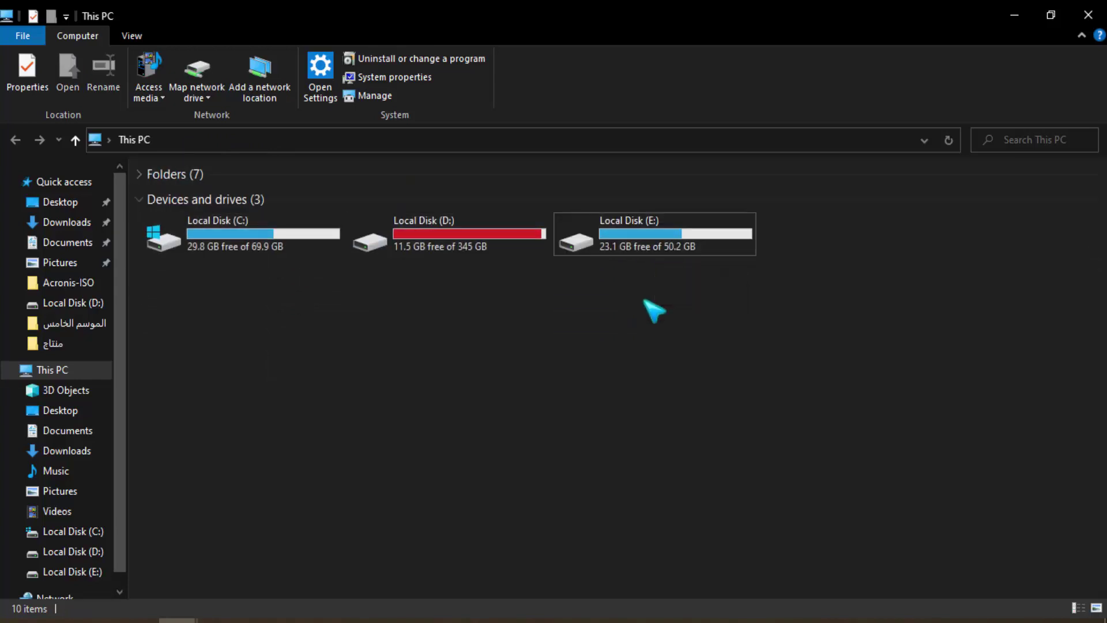
click(655, 252)
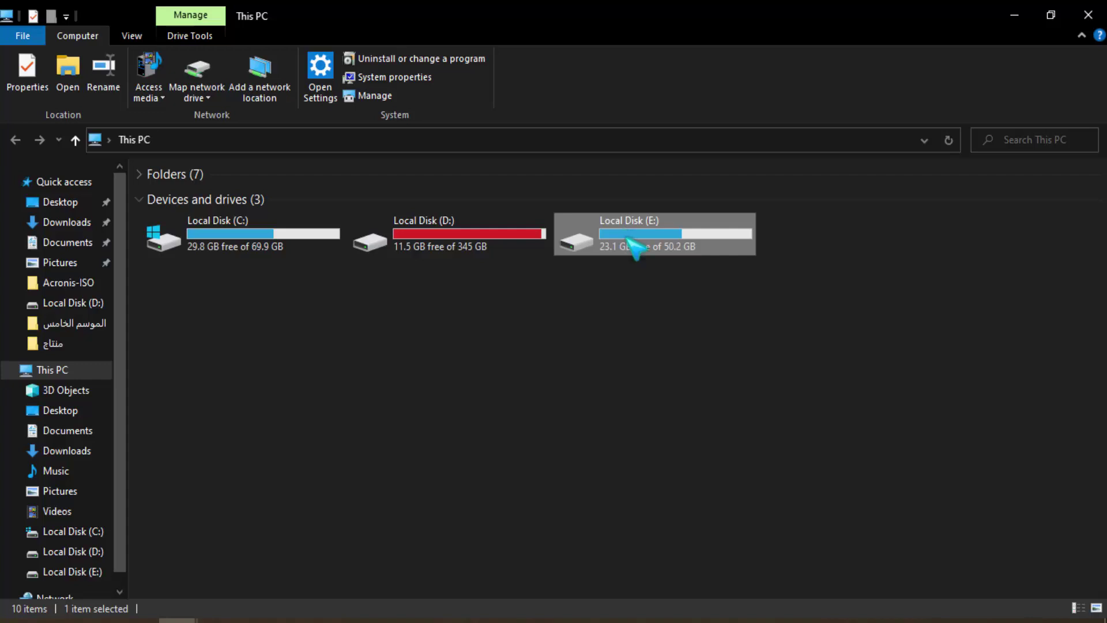
mouse_move(614, 260)
Switch to MiniTool Partition Wizard and set partition E: on Disk 1 to hidden
click(378, 621)
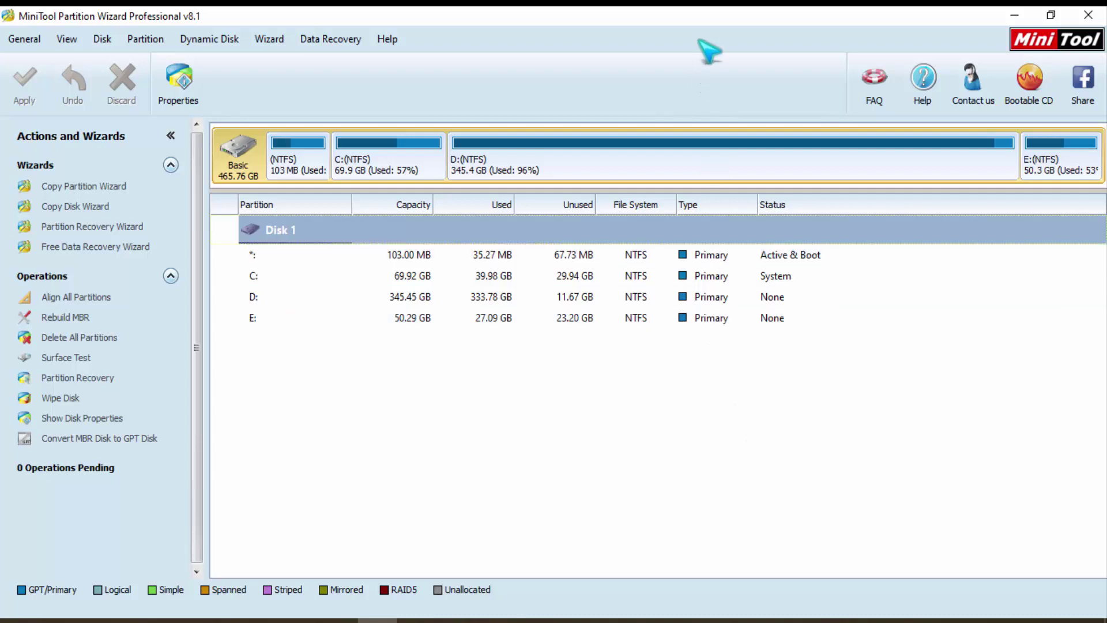
click(1070, 166)
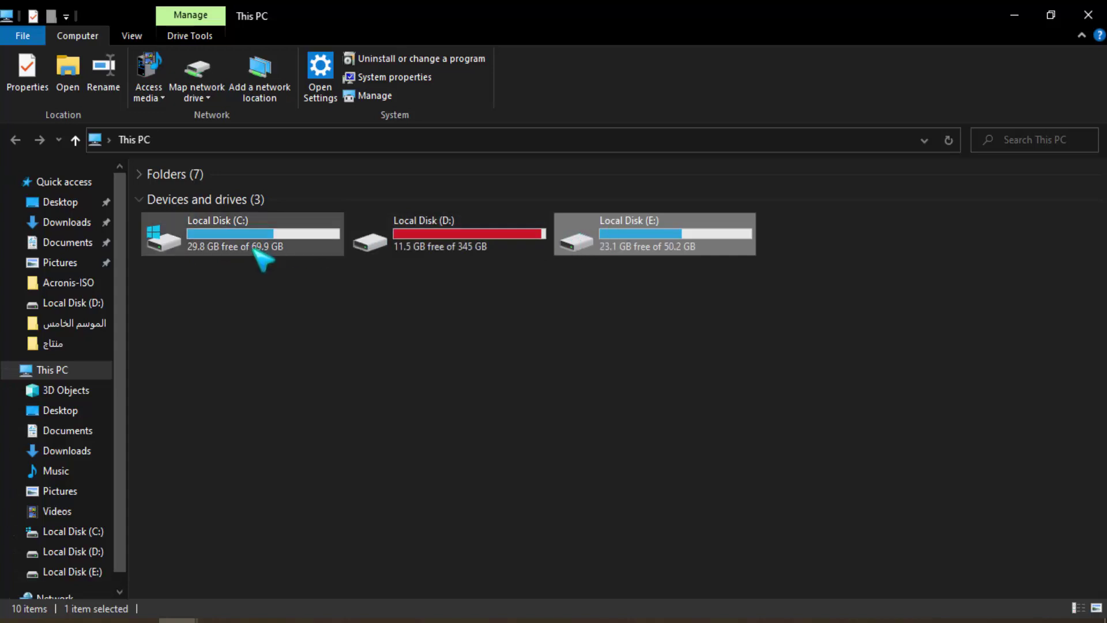
mouse_move(258, 254)
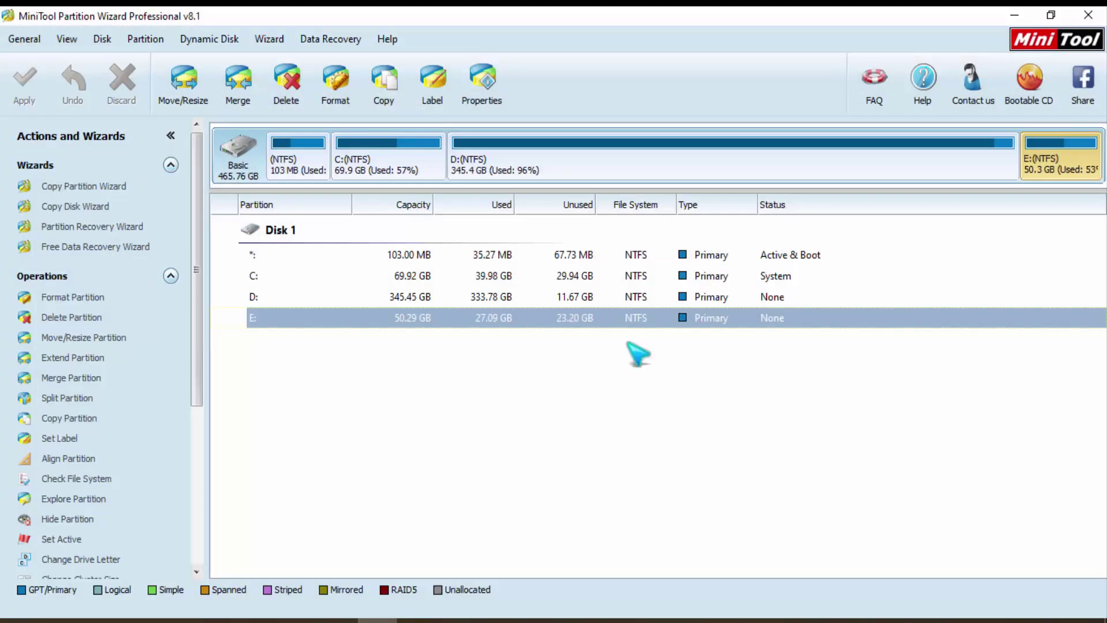
right_click(1036, 151)
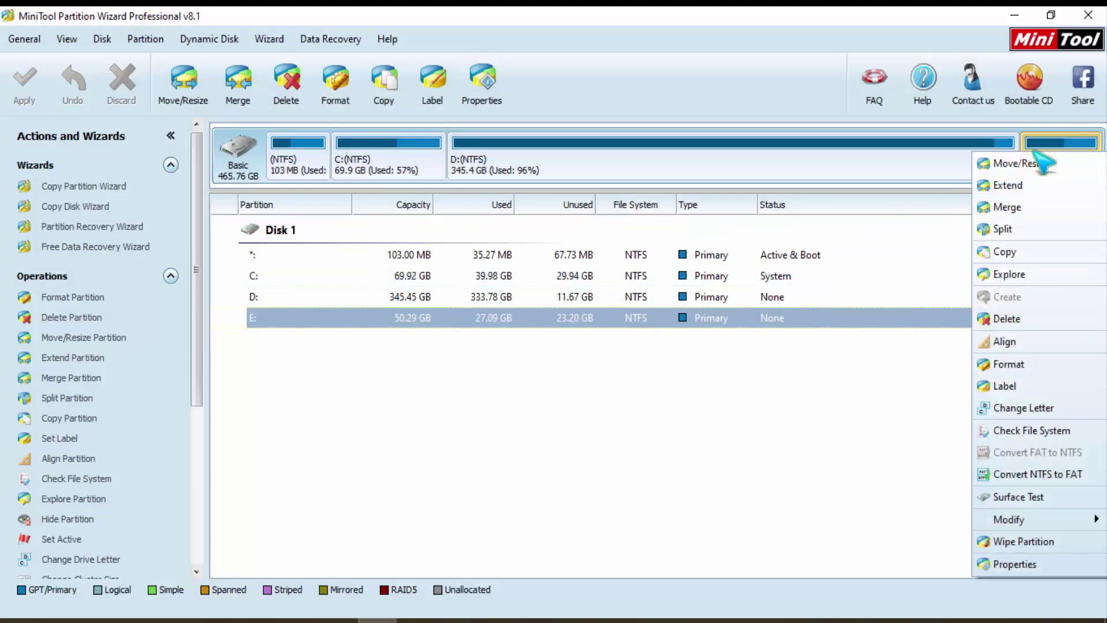
click(858, 429)
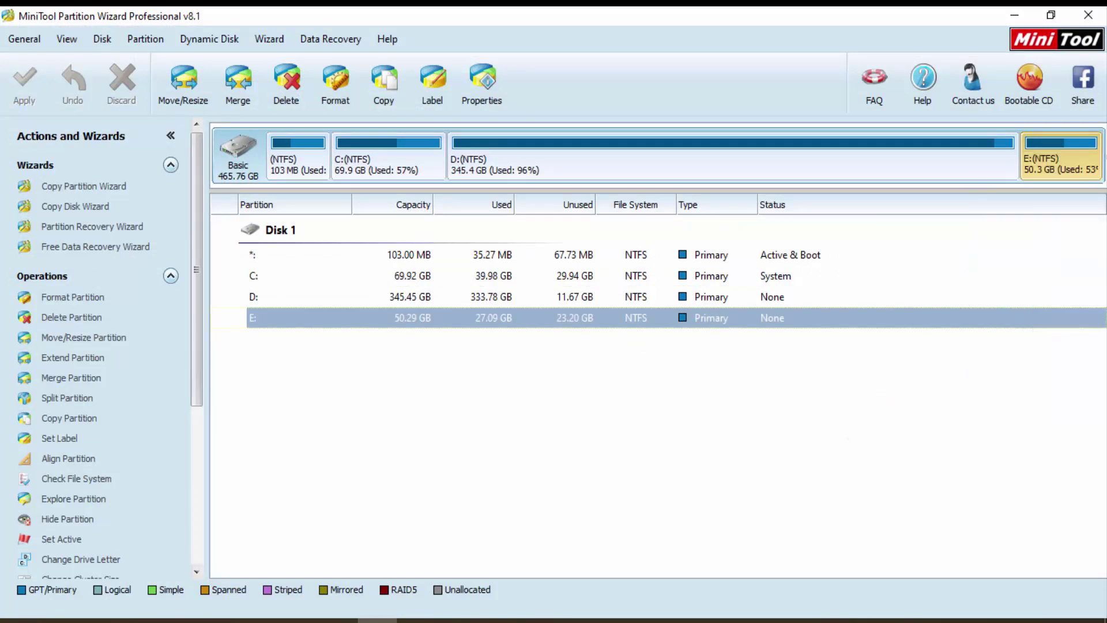
right_click(1035, 166)
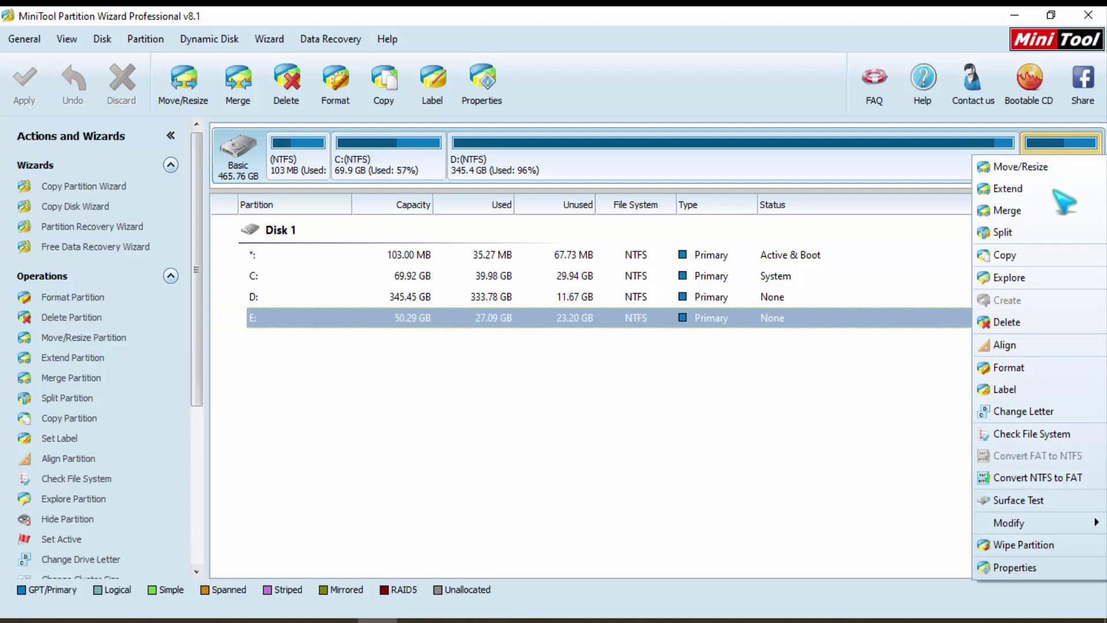
mouse_move(1055, 526)
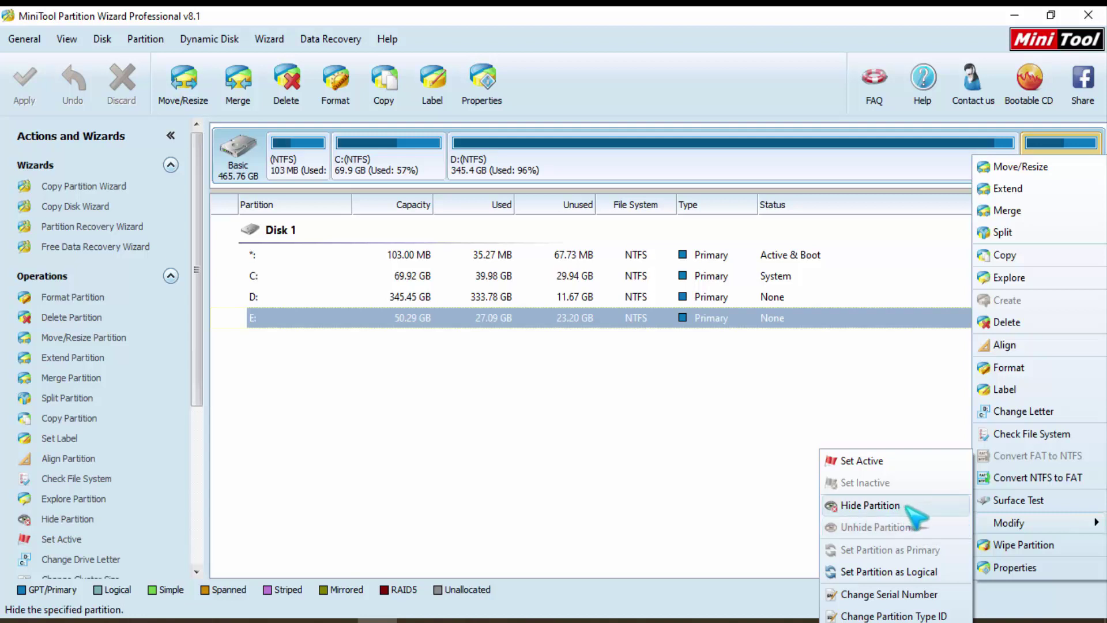
click(915, 515)
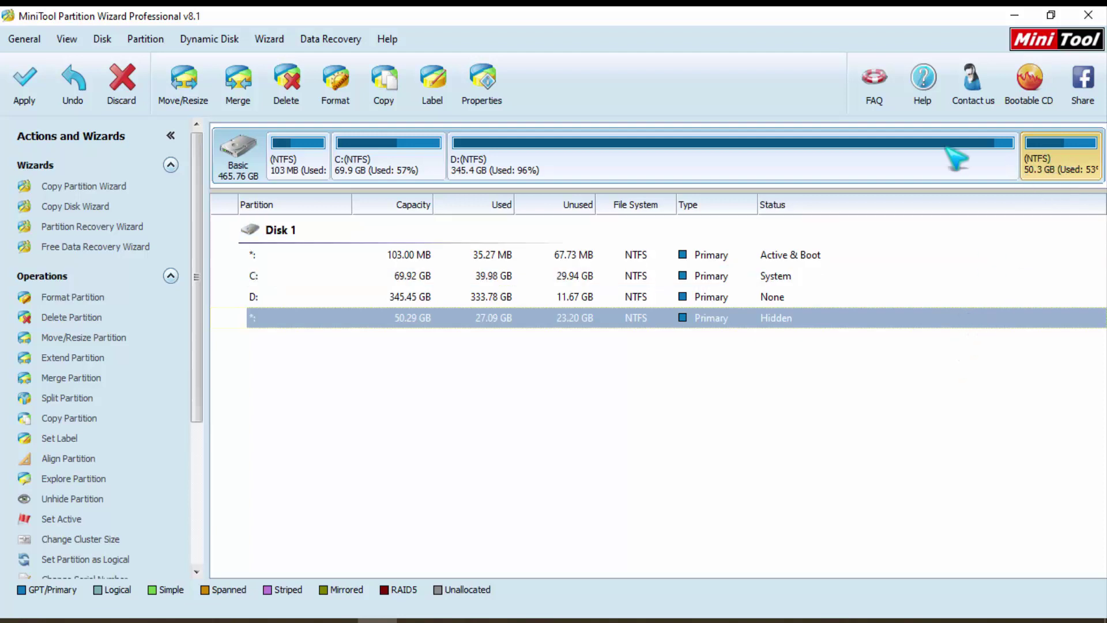
Apply the pending Hide Partition operation for drive E: and close the completion message
click(17, 83)
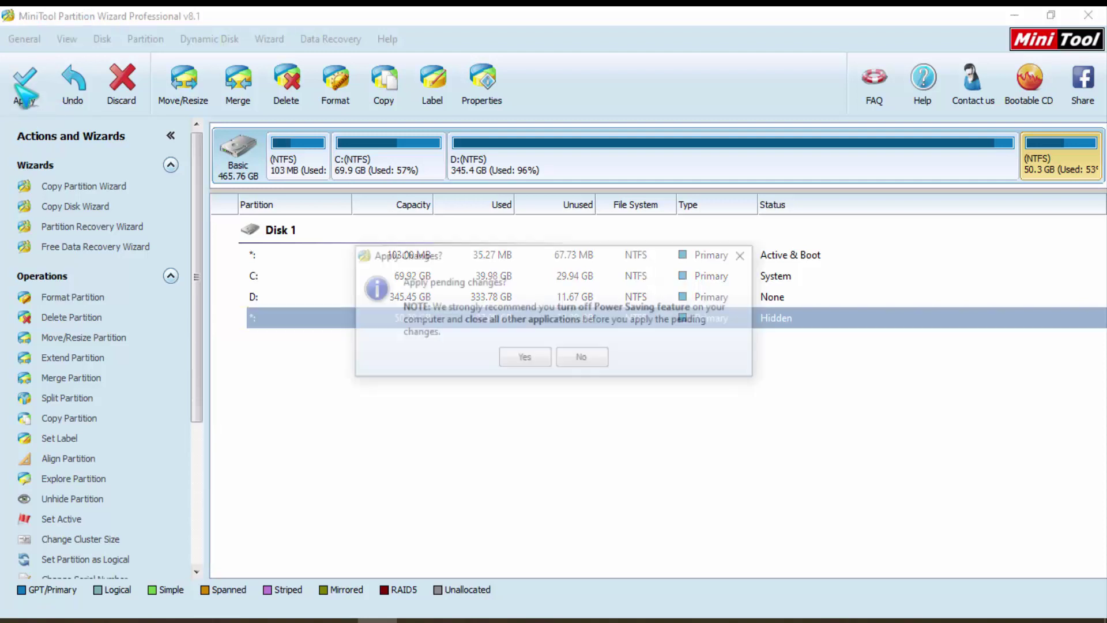
click(522, 357)
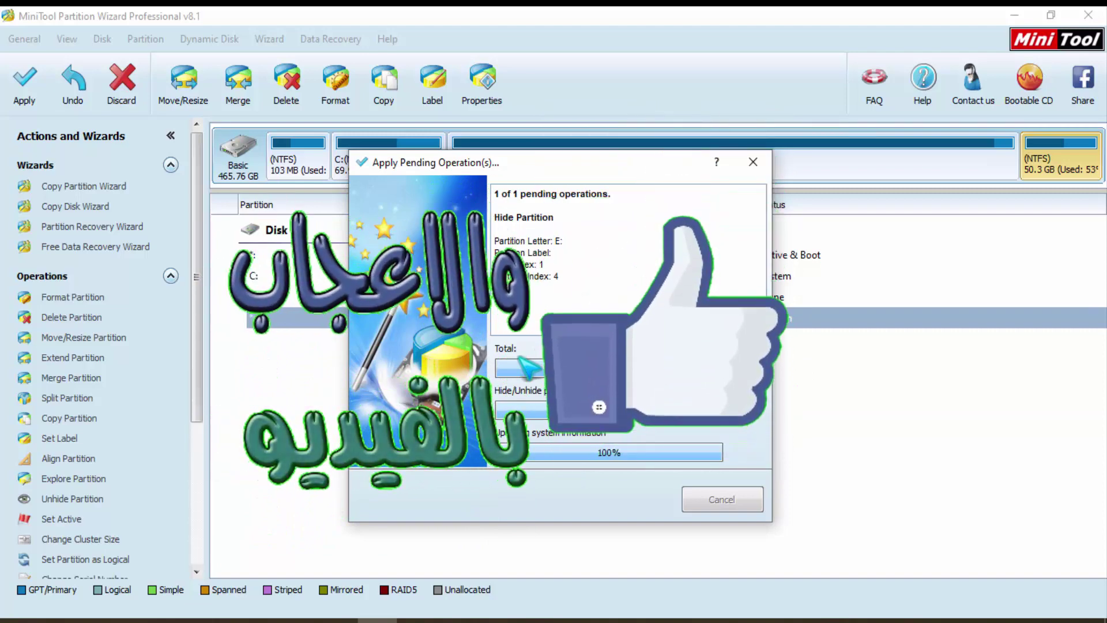
click(1025, 614)
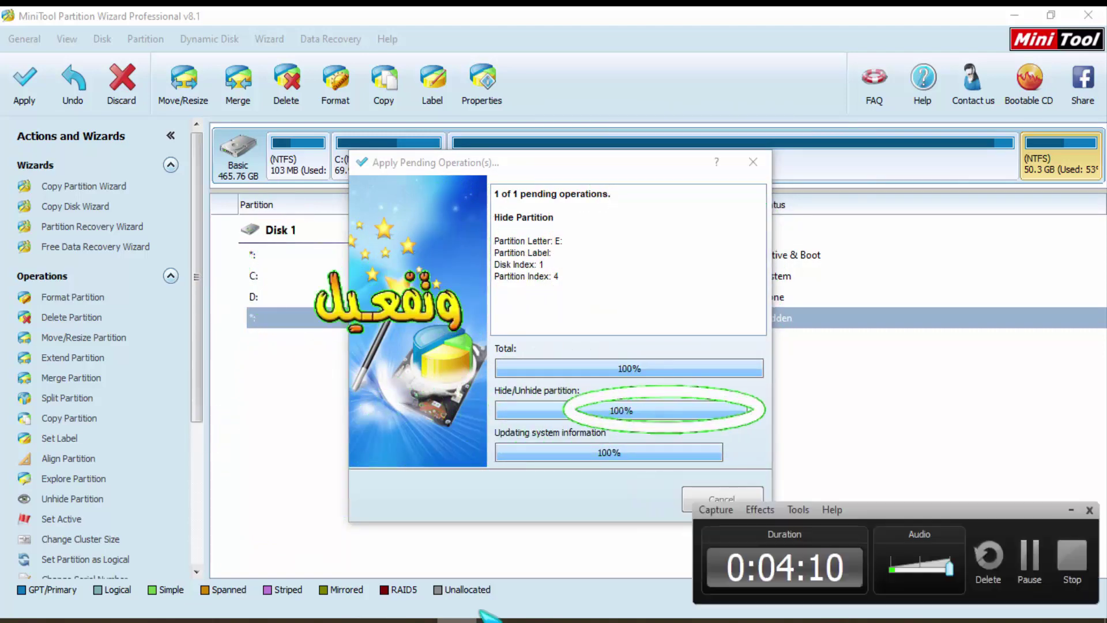
click(1024, 572)
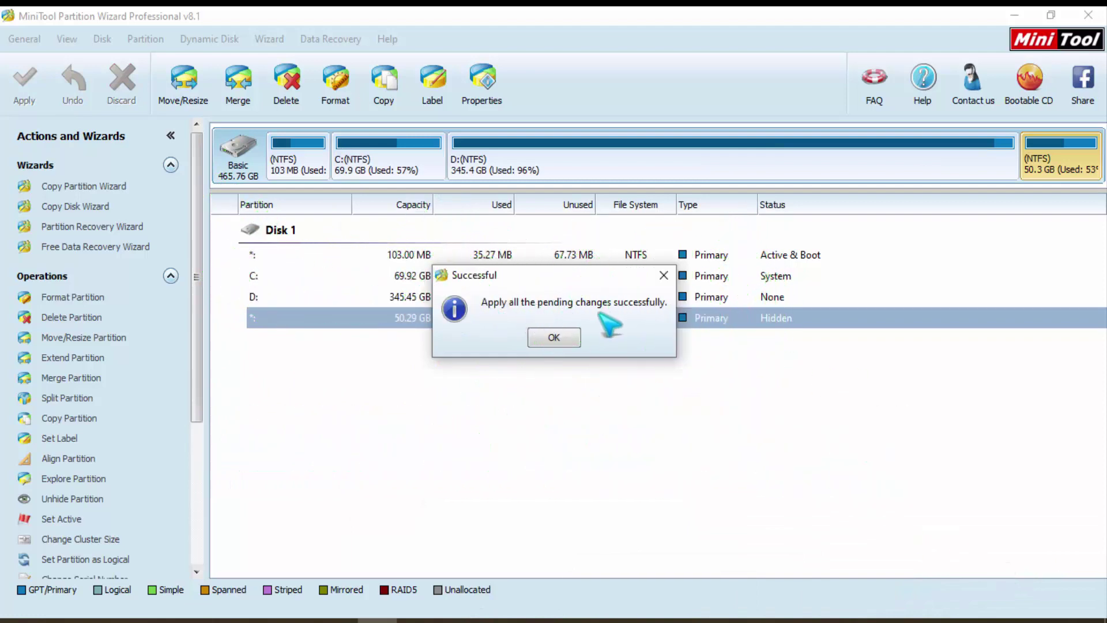
click(572, 334)
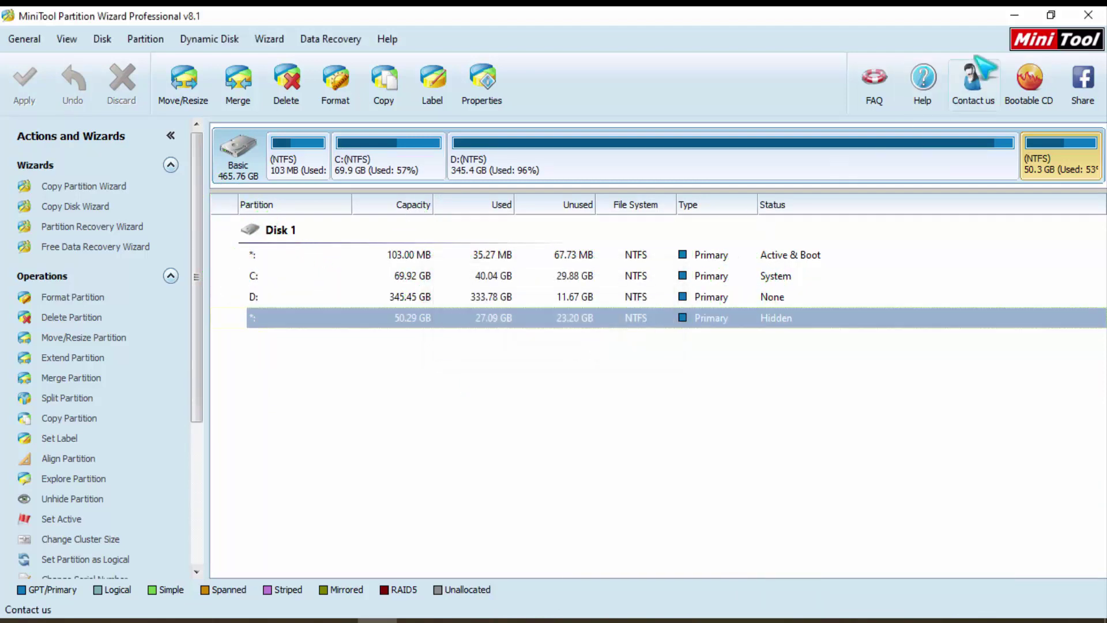
Switch to This PC and refresh it to check which local drives are listed
click(1014, 16)
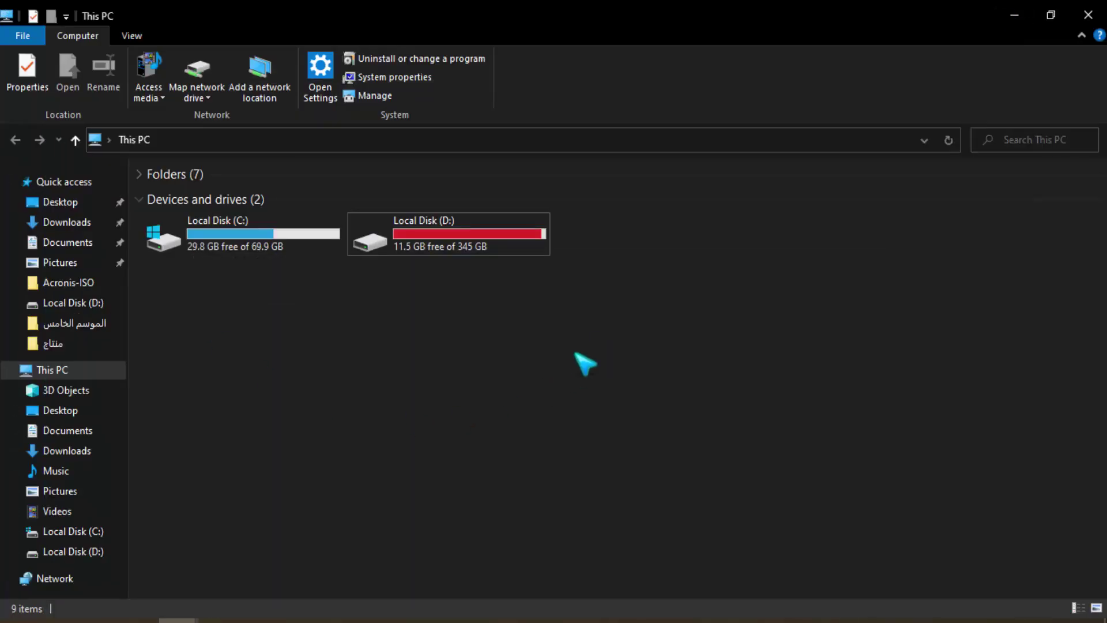
right_click(684, 324)
click(741, 392)
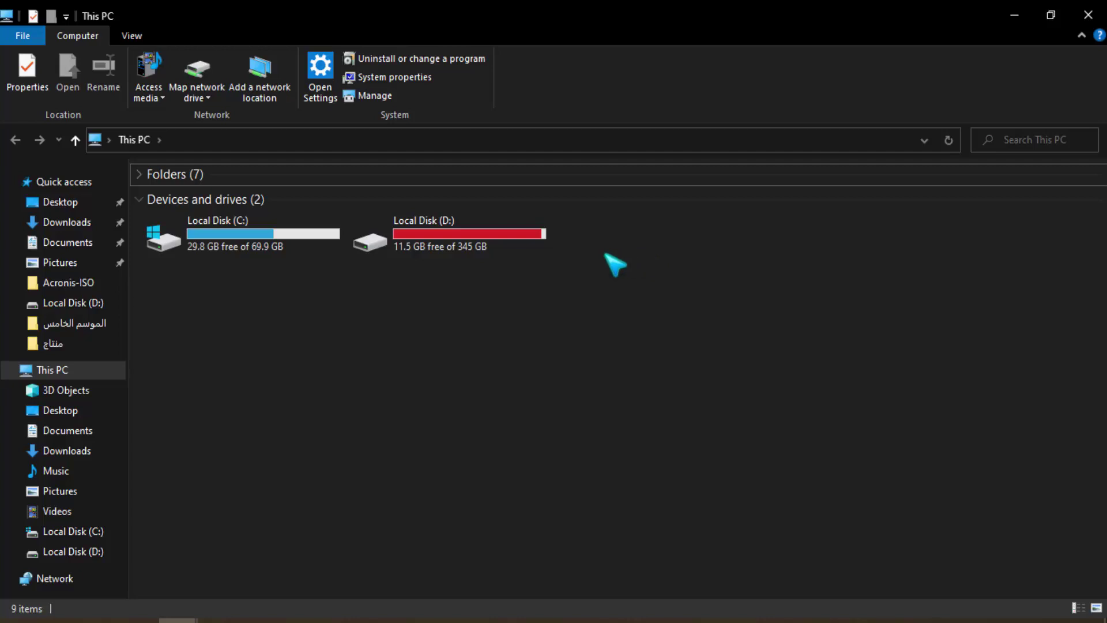
drag(486, 327, 257, 231)
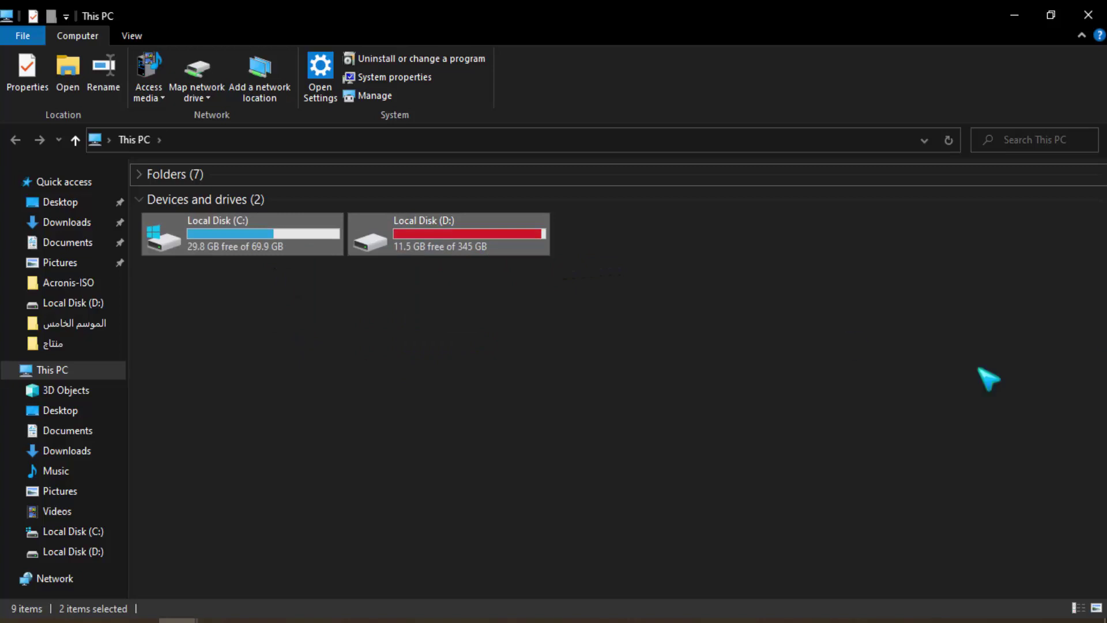
click(912, 378)
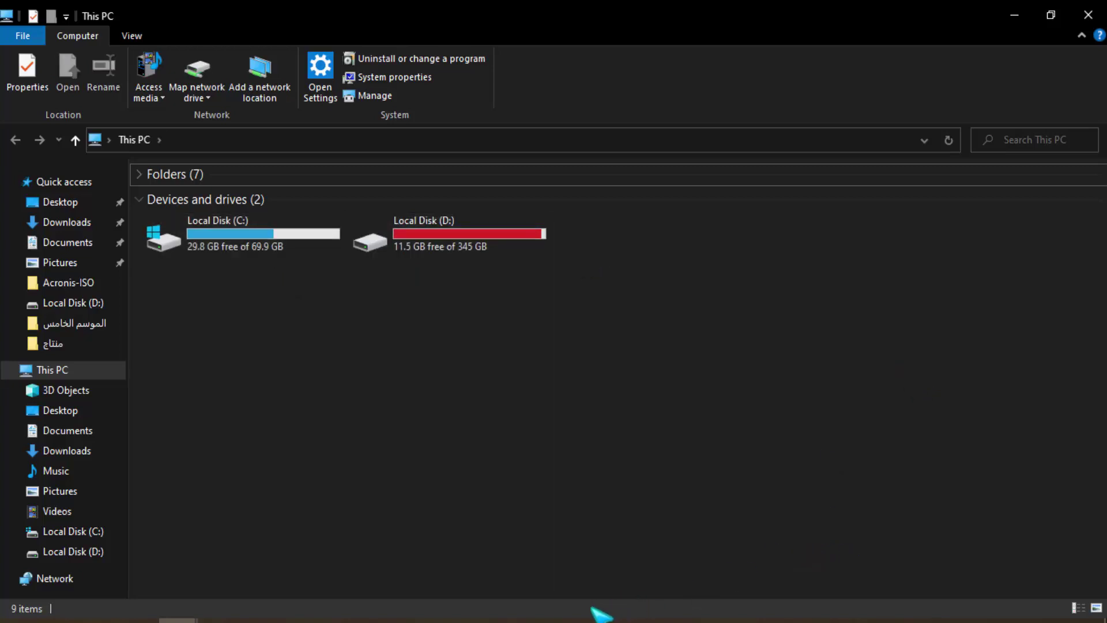
Return to MiniTool Partition Wizard and unhide the hidden 50.29 GB partition on Disk 1
mouse_move(457, 620)
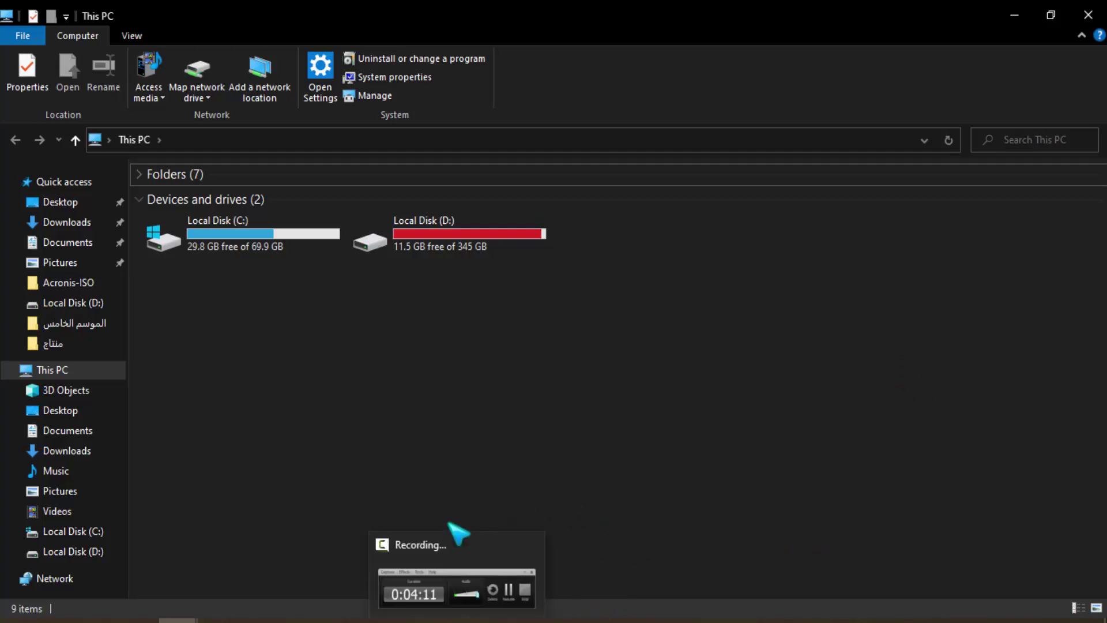
click(375, 562)
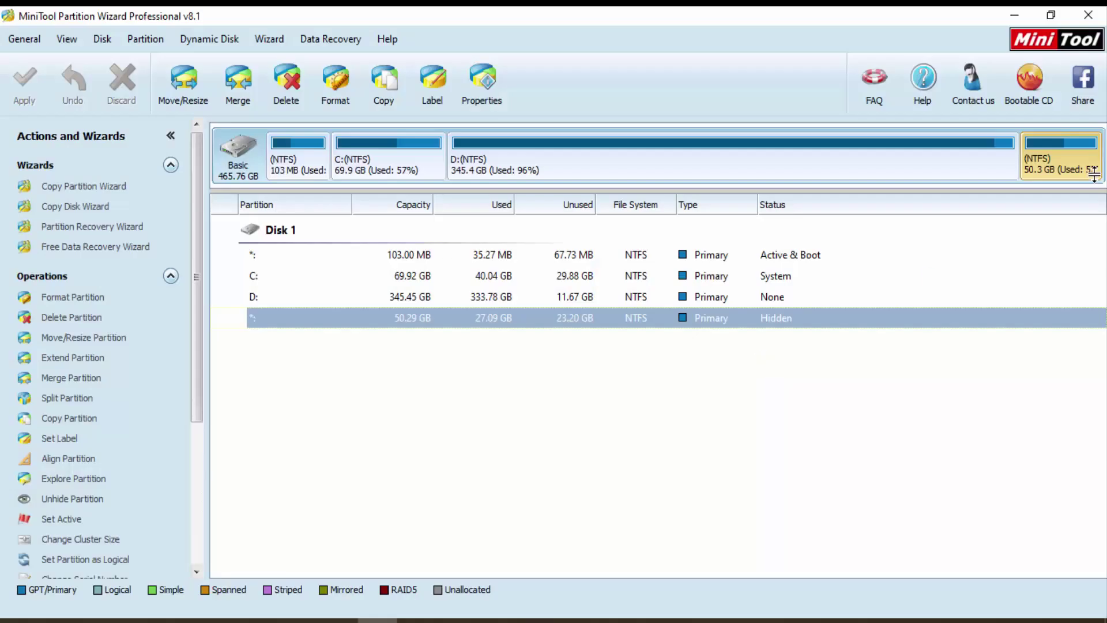
right_click(1071, 179)
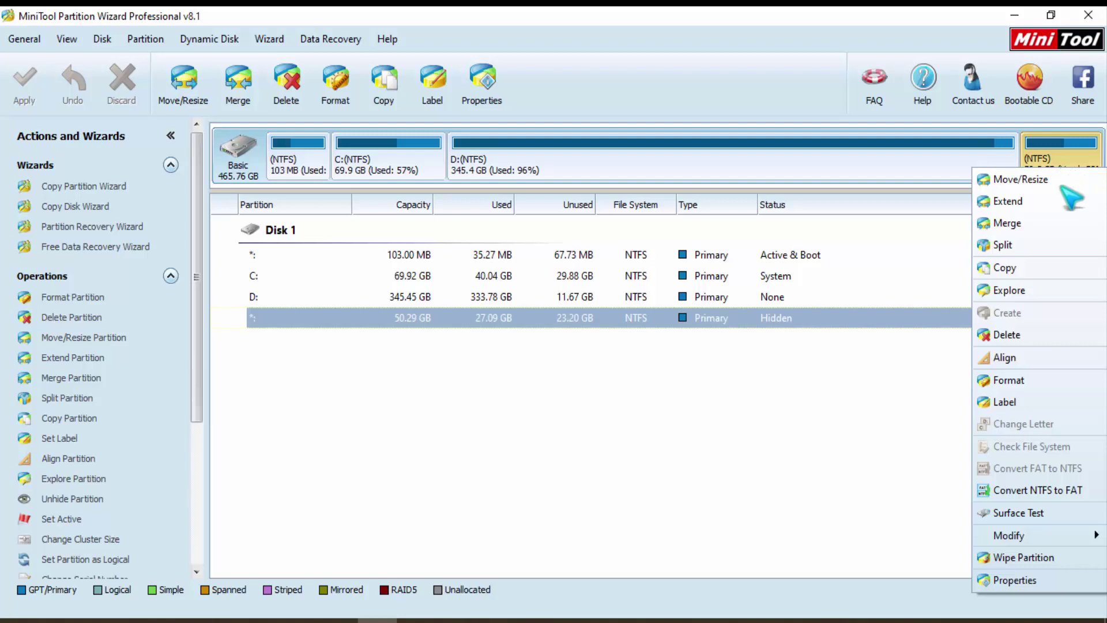
mouse_move(1037, 538)
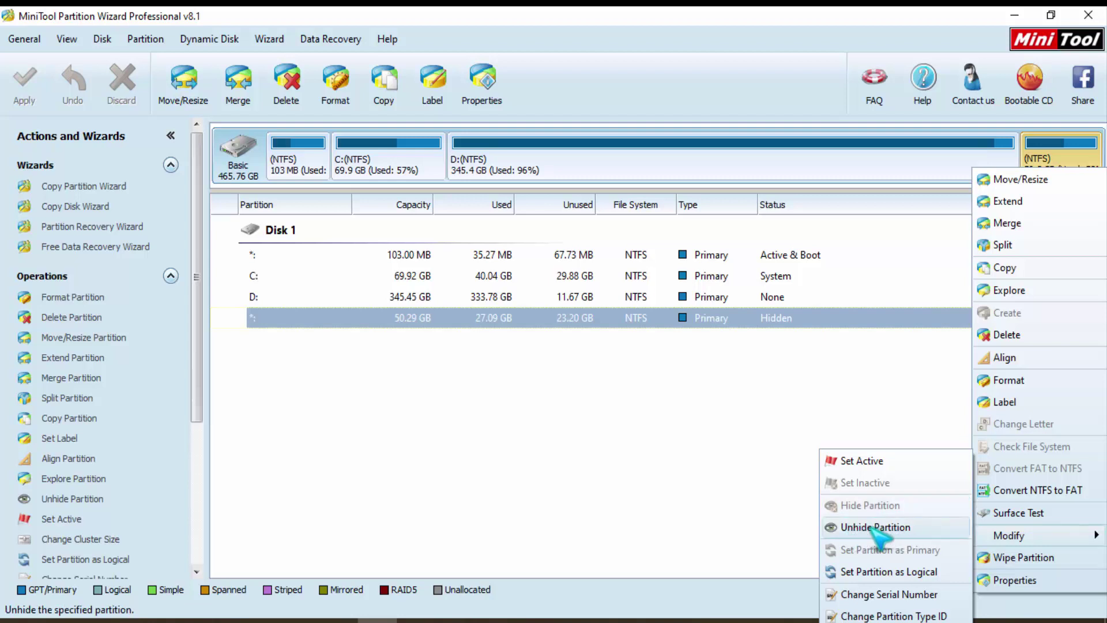
click(872, 528)
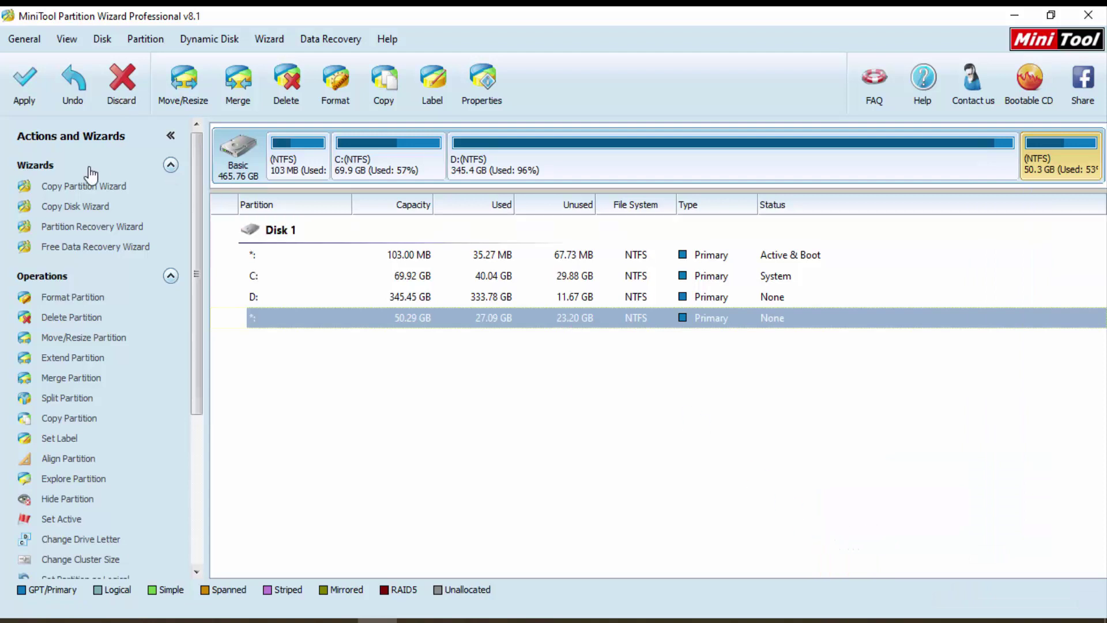
Apply the pending unhide operation for the 50.29 GB partition and close the completion message
click(17, 87)
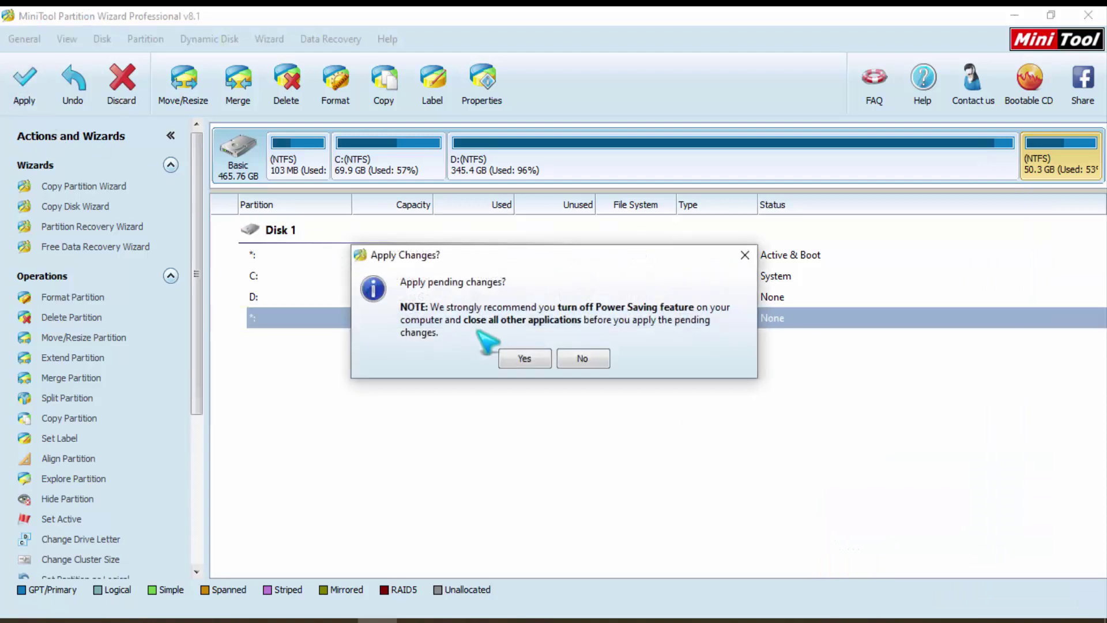
click(522, 360)
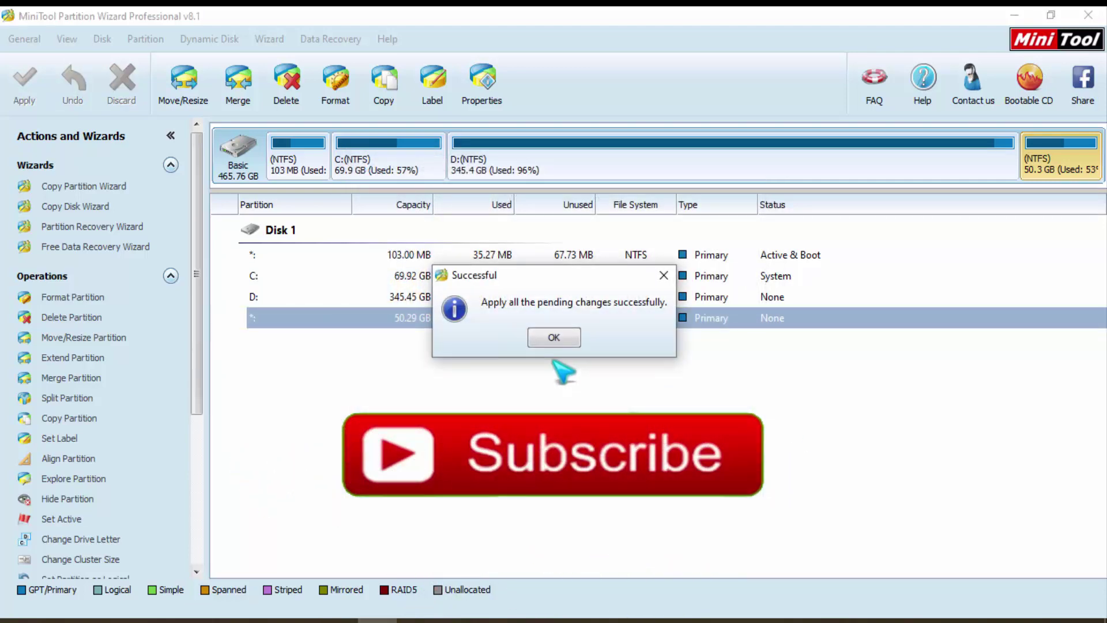
click(556, 338)
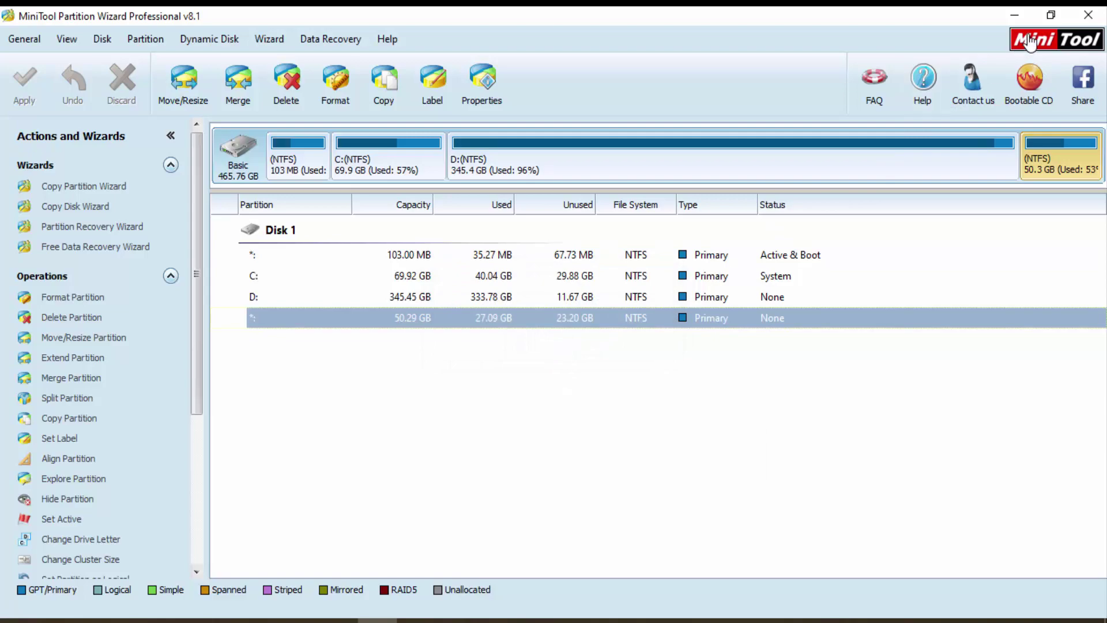
Switch to This PC and refresh it to check whether the unhidden partition is listed
click(1015, 15)
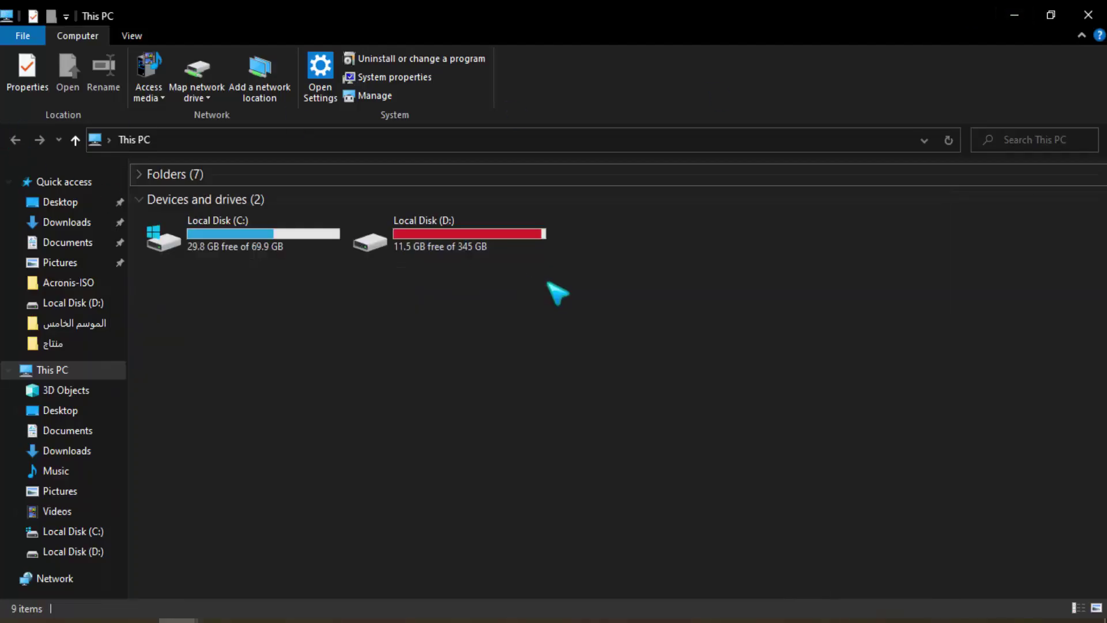
right_click(638, 309)
click(689, 374)
Return to MiniTool Partition Wizard and assign drive letter E: to the 50.29 GB partition on Disk 1
click(378, 620)
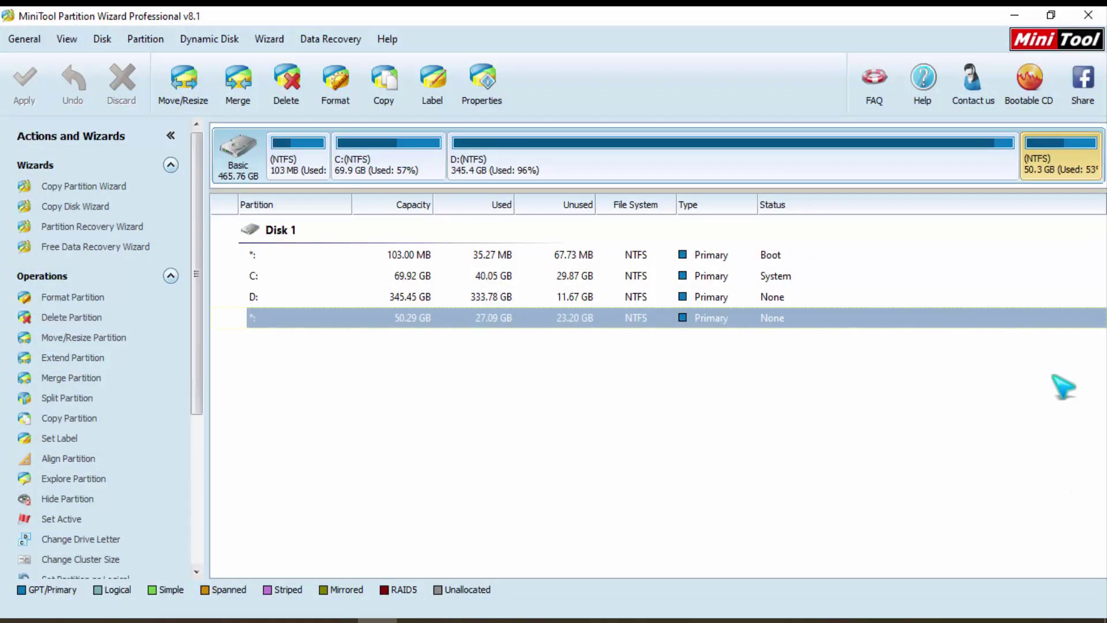
right_click(1072, 149)
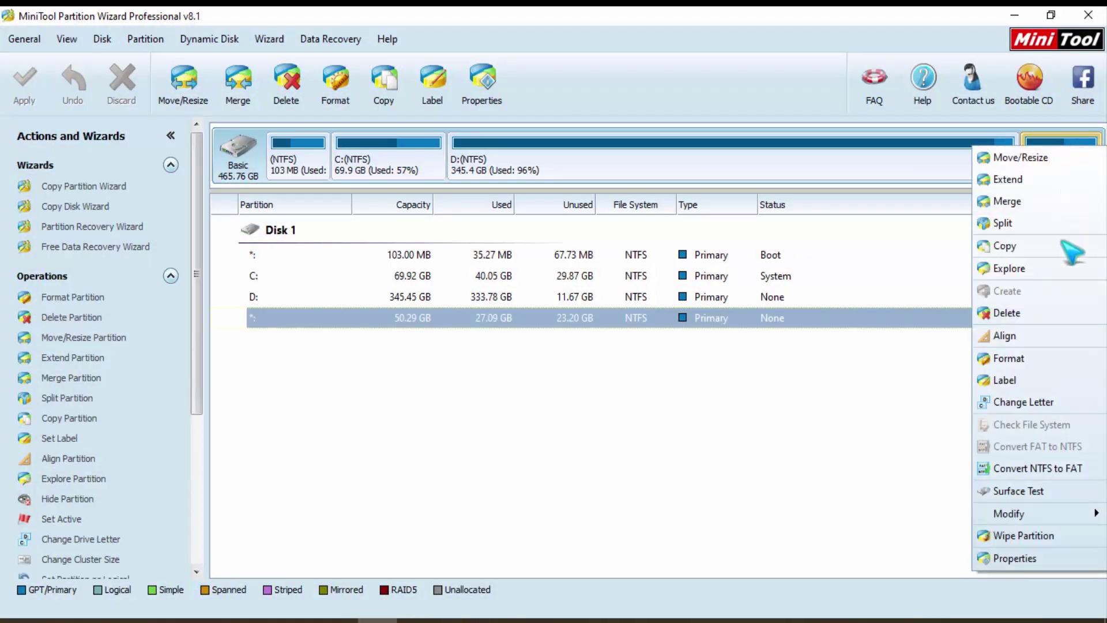
click(1019, 403)
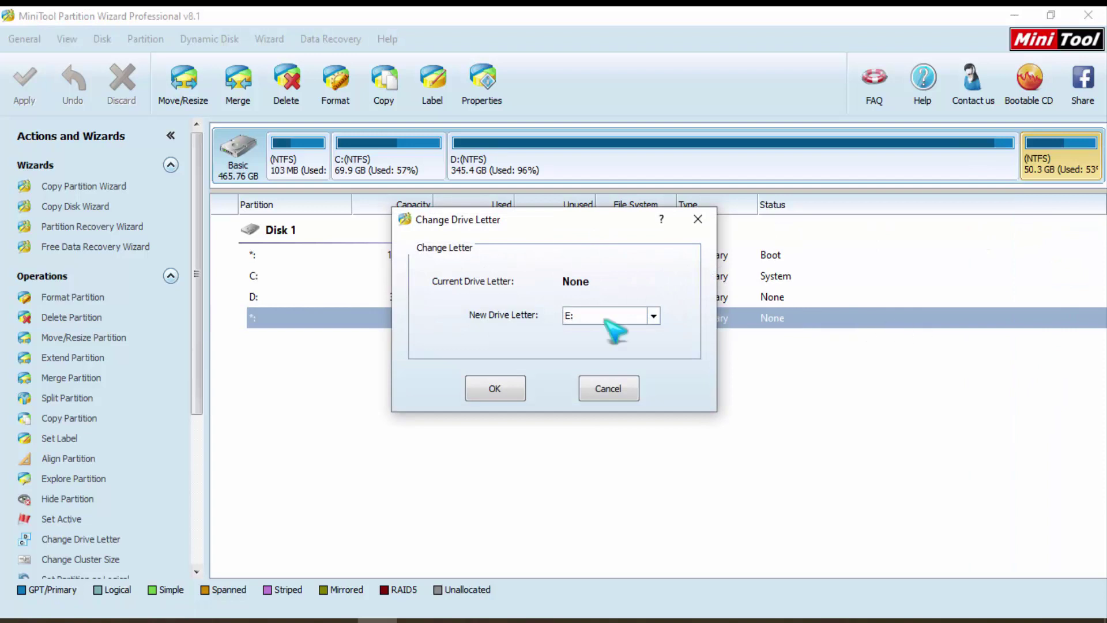
click(653, 316)
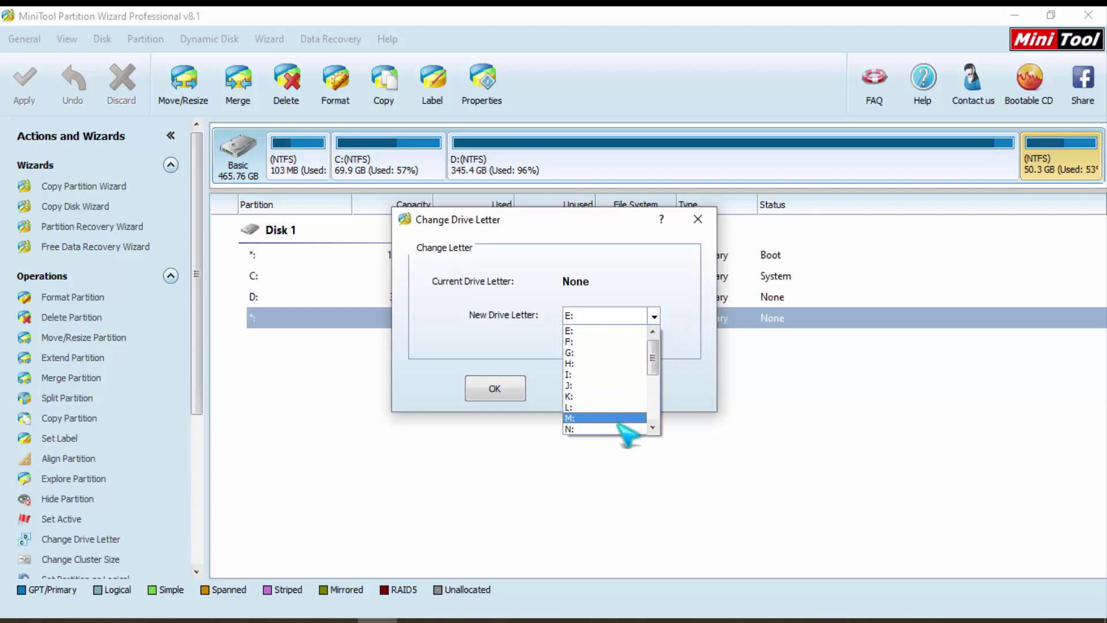
mouse_move(653, 366)
mouse_down()
mouse_move(664, 429)
mouse_move(663, 353)
mouse_up()
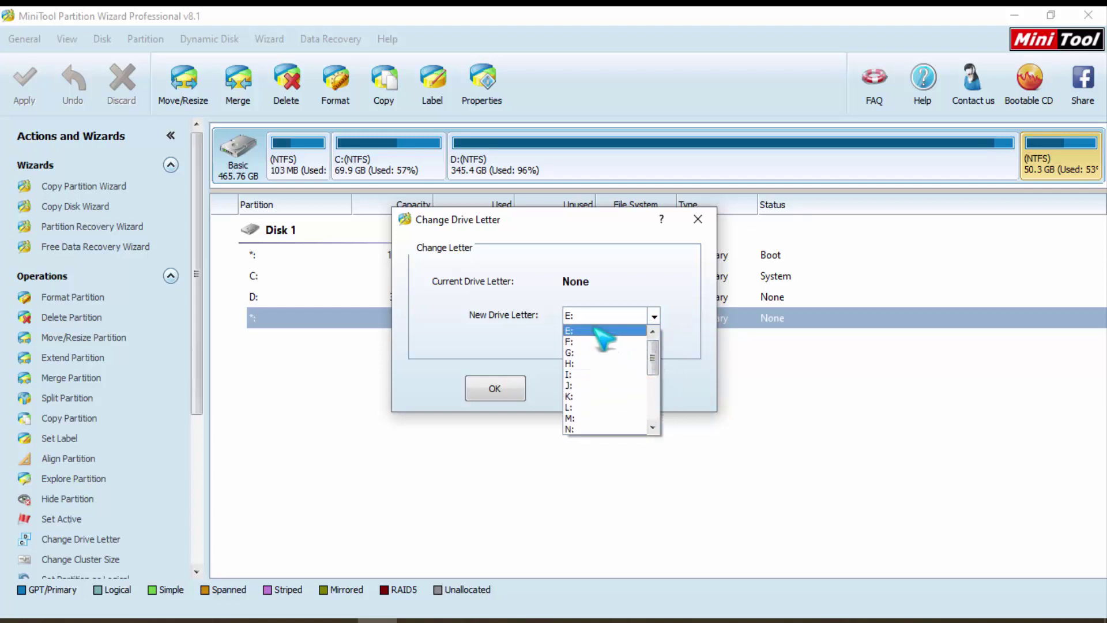
click(597, 331)
click(507, 389)
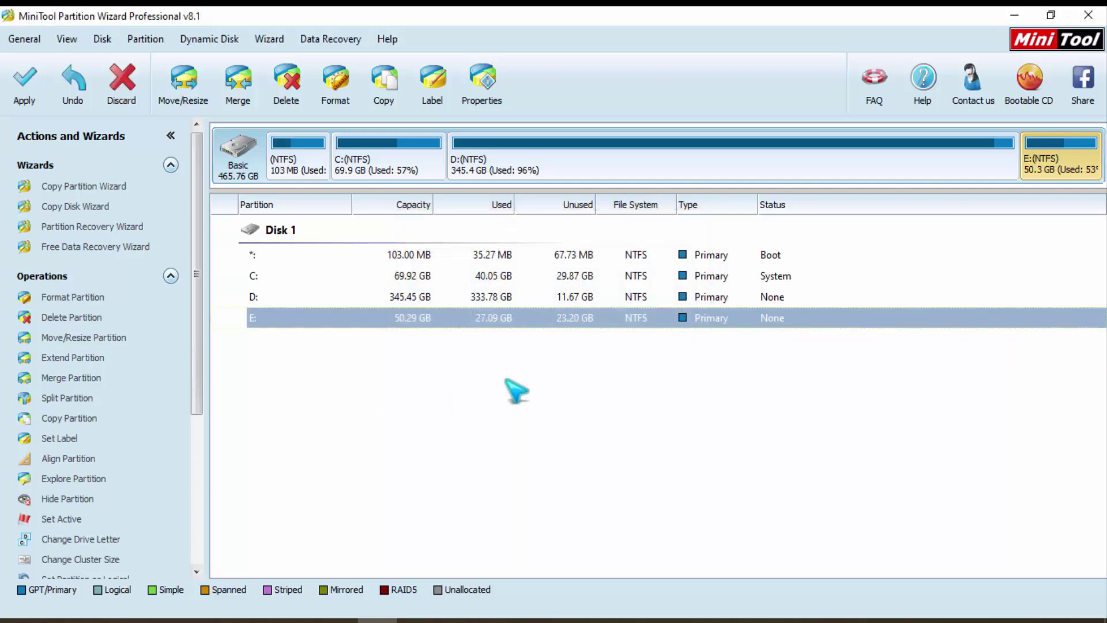
Apply the pending drive letter change for partition E: and close the completion message
click(35, 84)
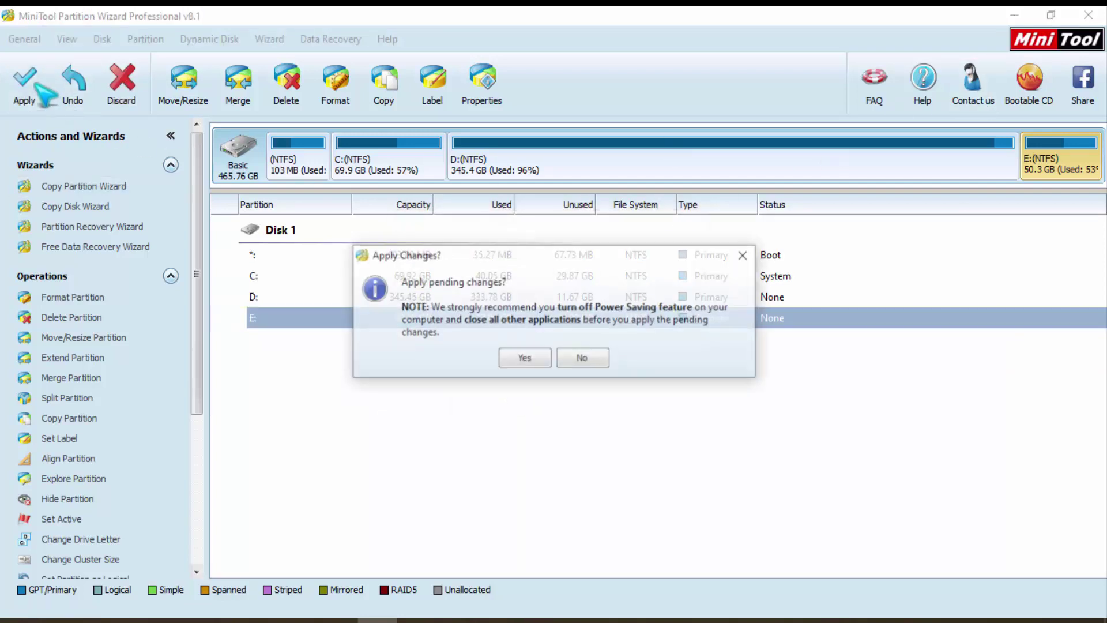
click(510, 356)
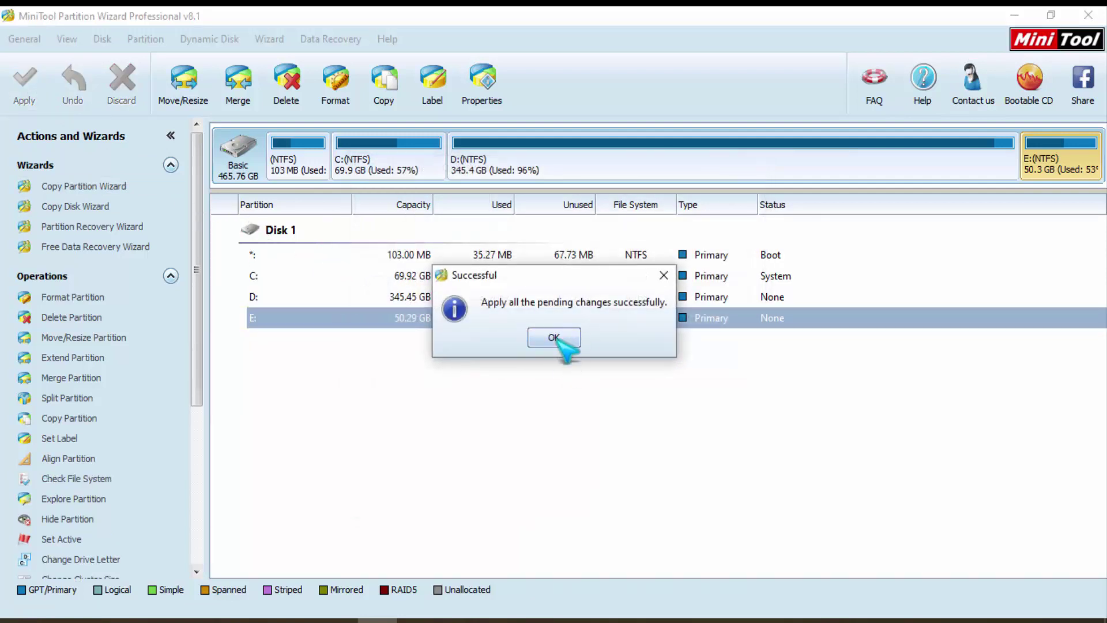
click(554, 338)
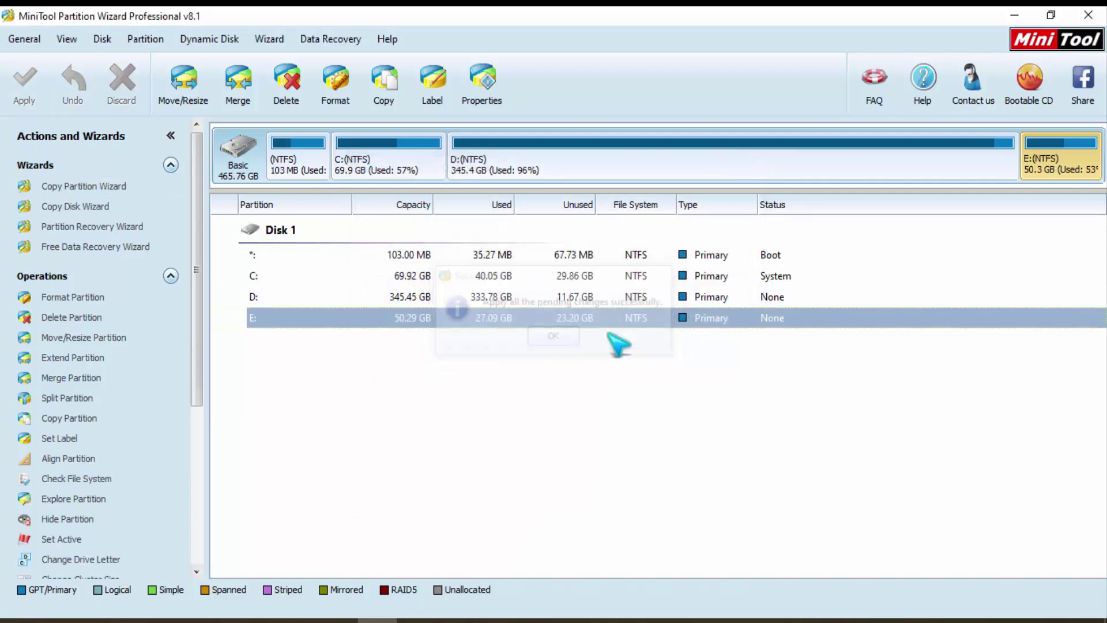
Switch to This PC, refresh the drive list, and select Local Disk (E:) to check that it is back
click(1014, 13)
right_click(790, 231)
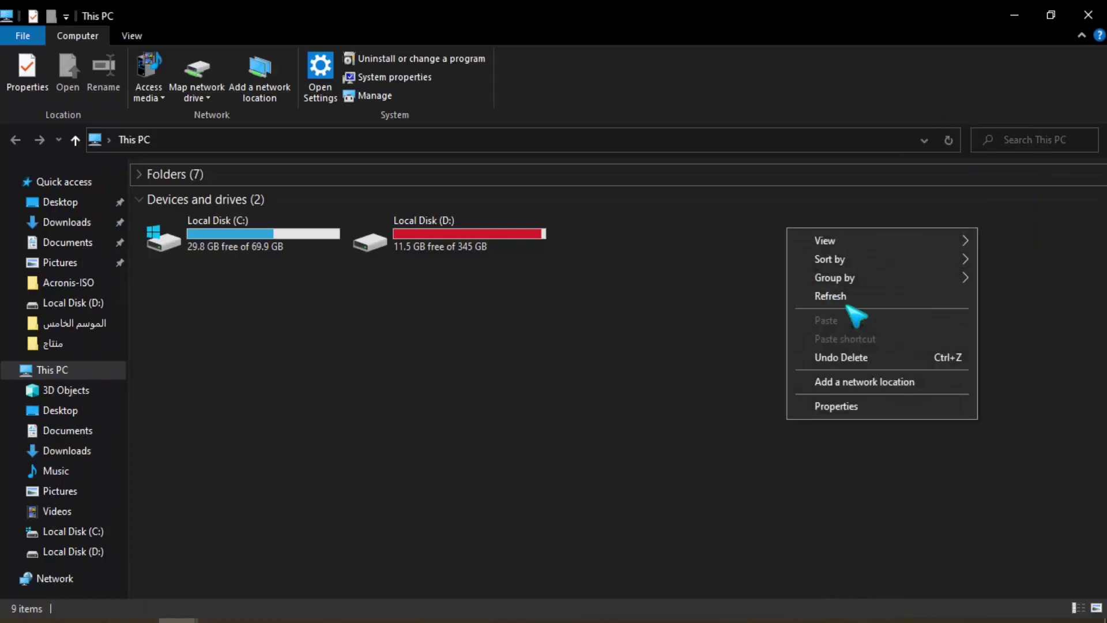
click(808, 297)
right_click(805, 301)
click(842, 353)
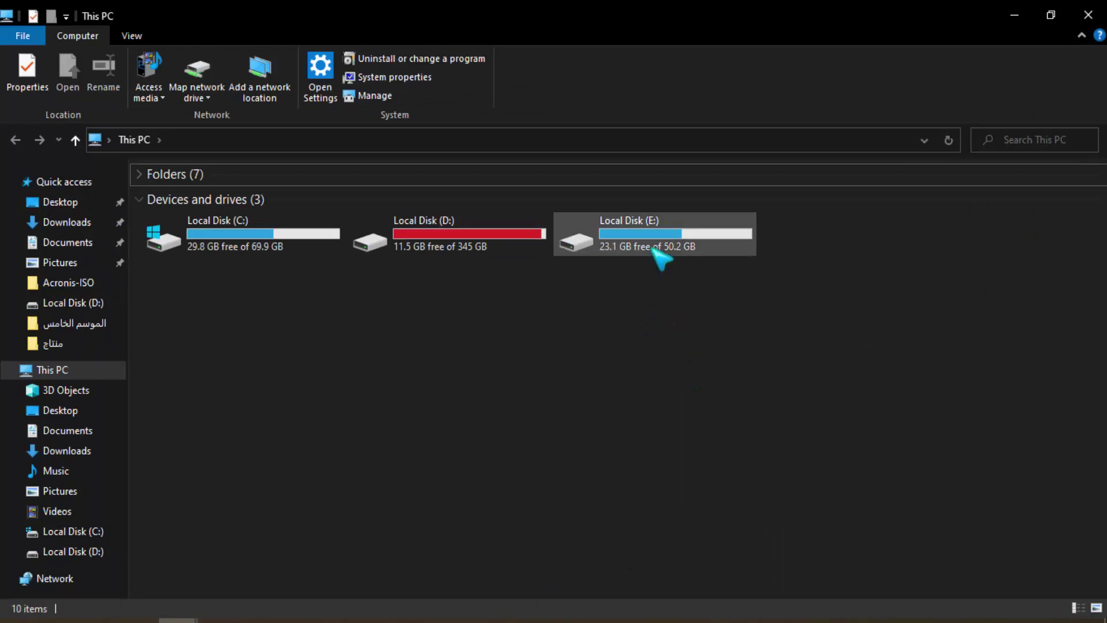
right_click(845, 303)
click(869, 370)
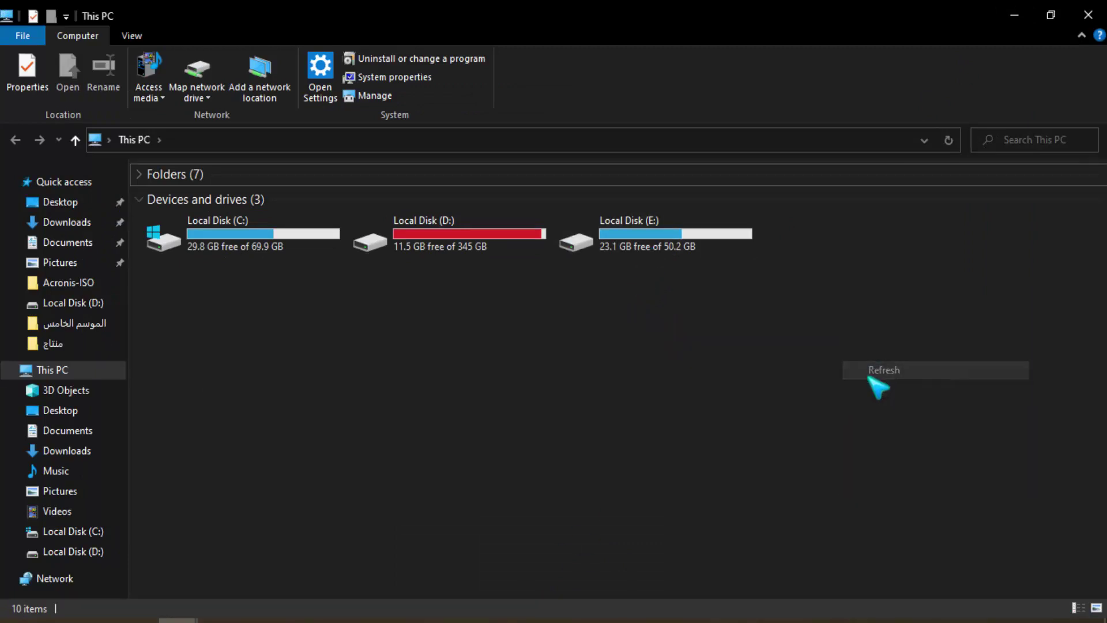
click(668, 245)
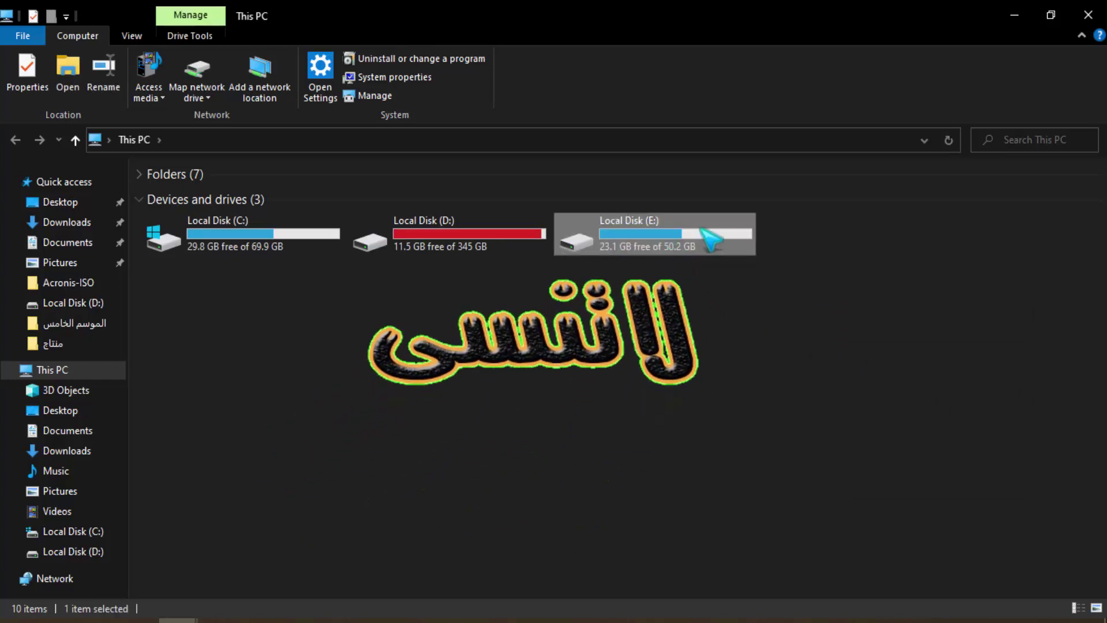
click(477, 610)
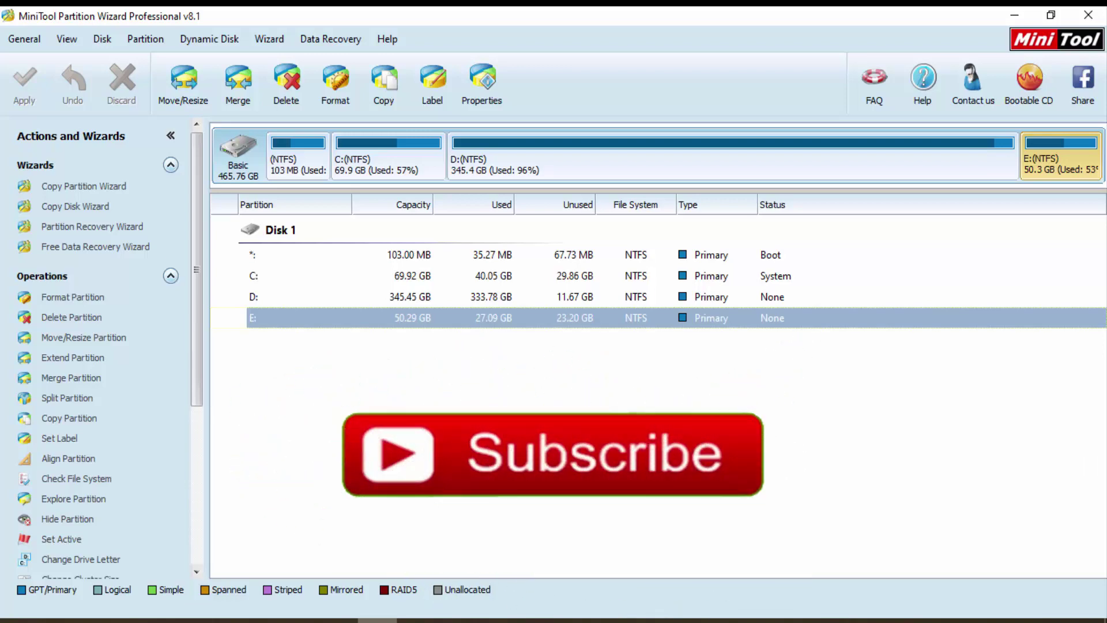
click(457, 620)
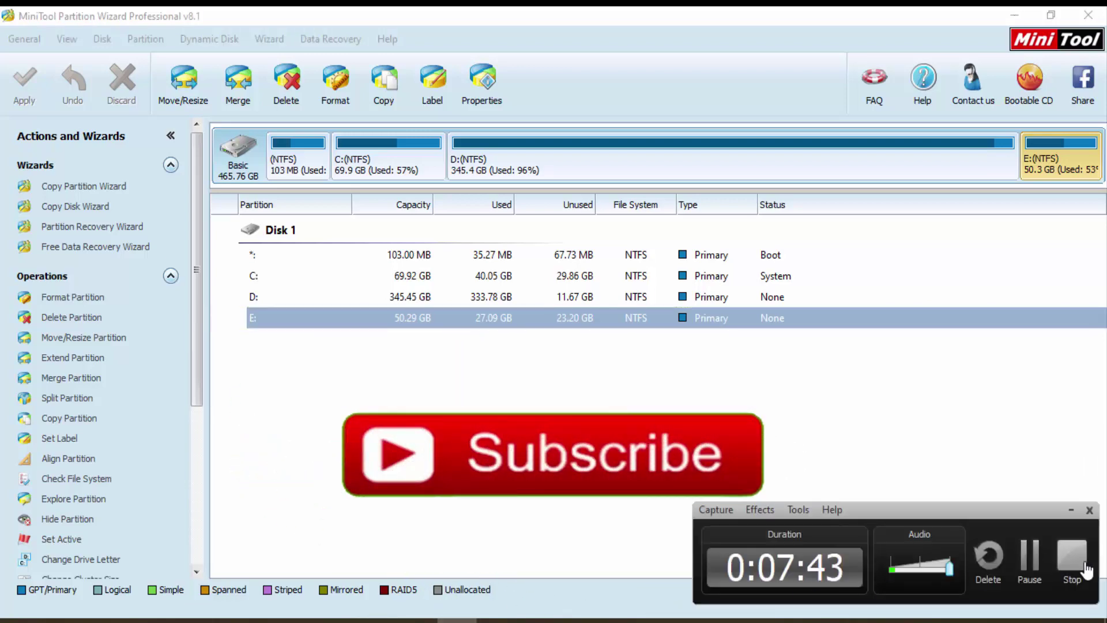